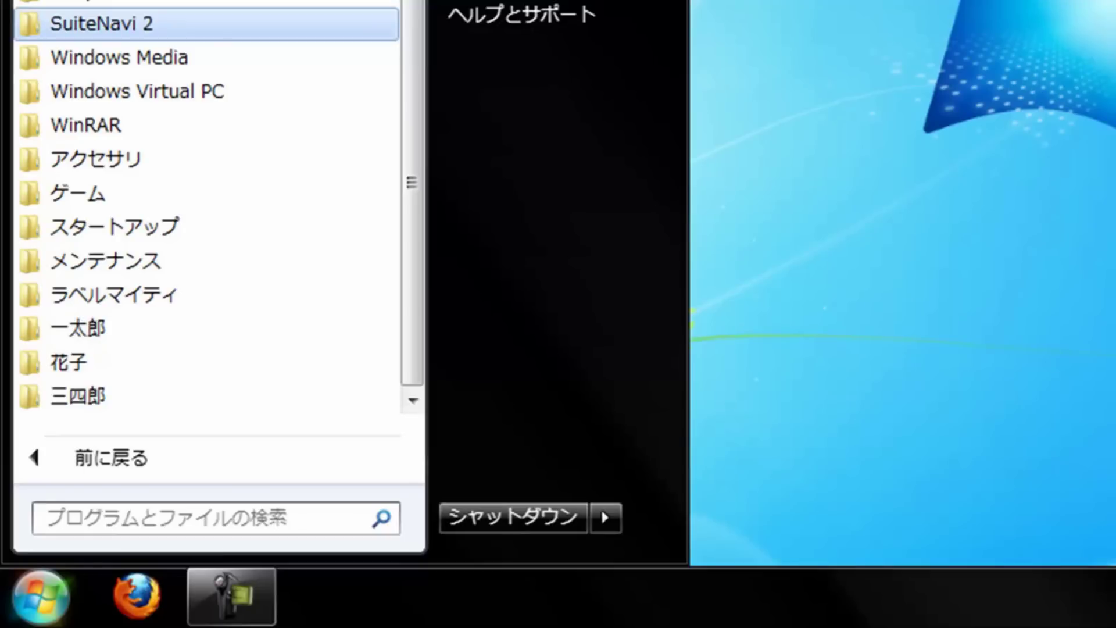
# Expand the Windows Virtual PC folder in All Programs and launch Windows XP Mode
pyautogui.press('Down')
pyautogui.press('Down')
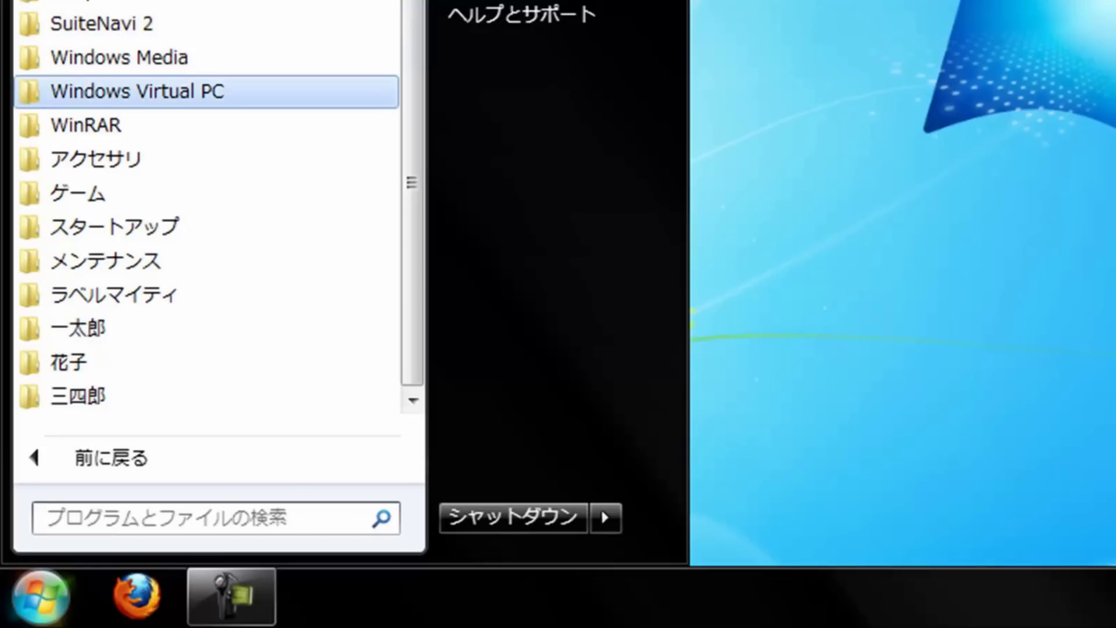
pyautogui.press('Down')
pyautogui.scroll(2, 411, 192)
pyautogui.scroll(-2, 411, 192)
pyautogui.click(137, 91)
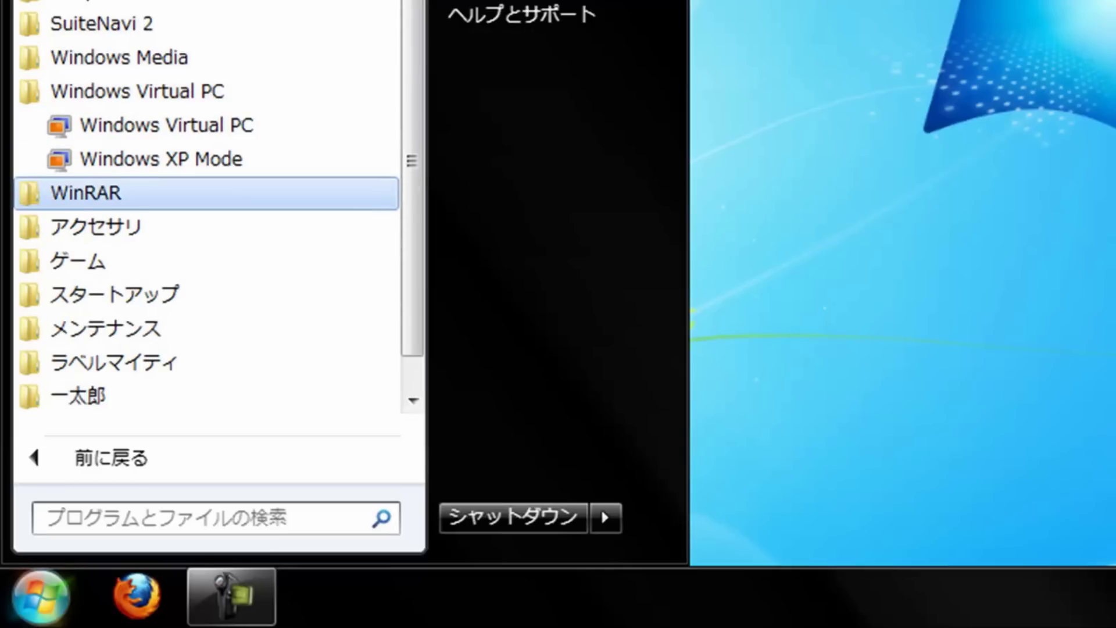
pyautogui.press('Up')
pyautogui.click(186, 160)
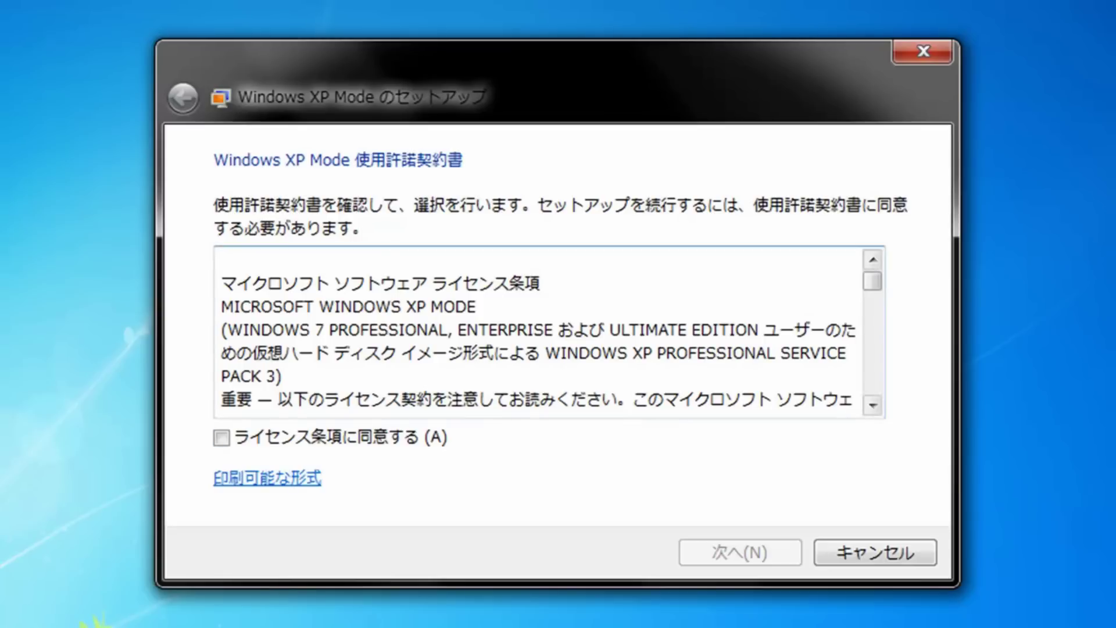
# Scroll through the opening sections of the Windows XP Mode license agreement
pyautogui.moveTo(872, 281); pyautogui.dragTo(872, 296)
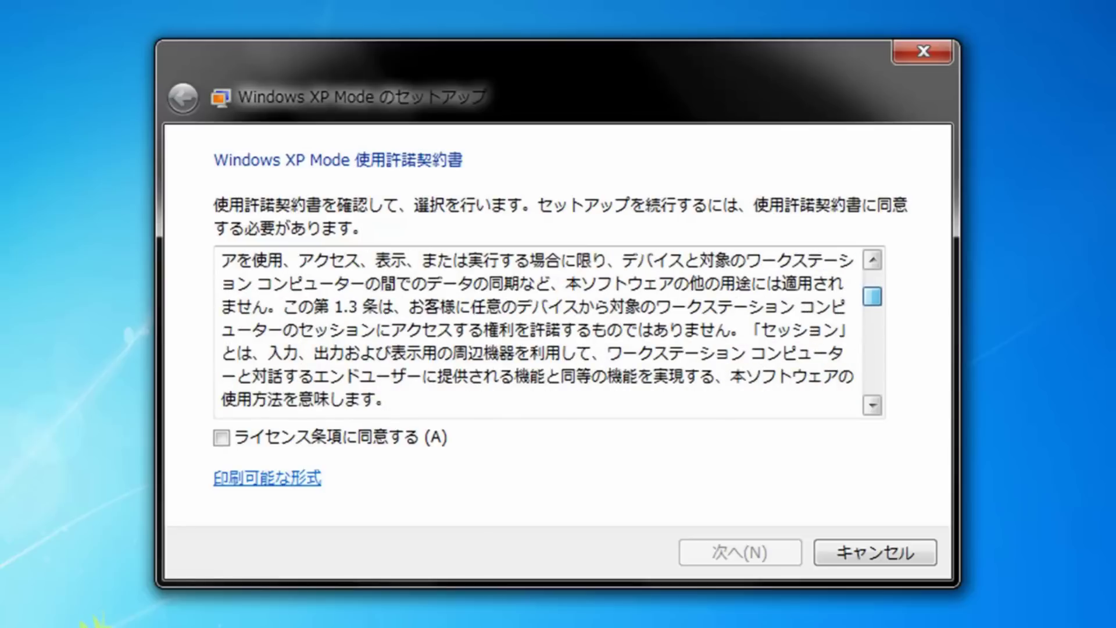
pyautogui.scroll(6, 538, 331)
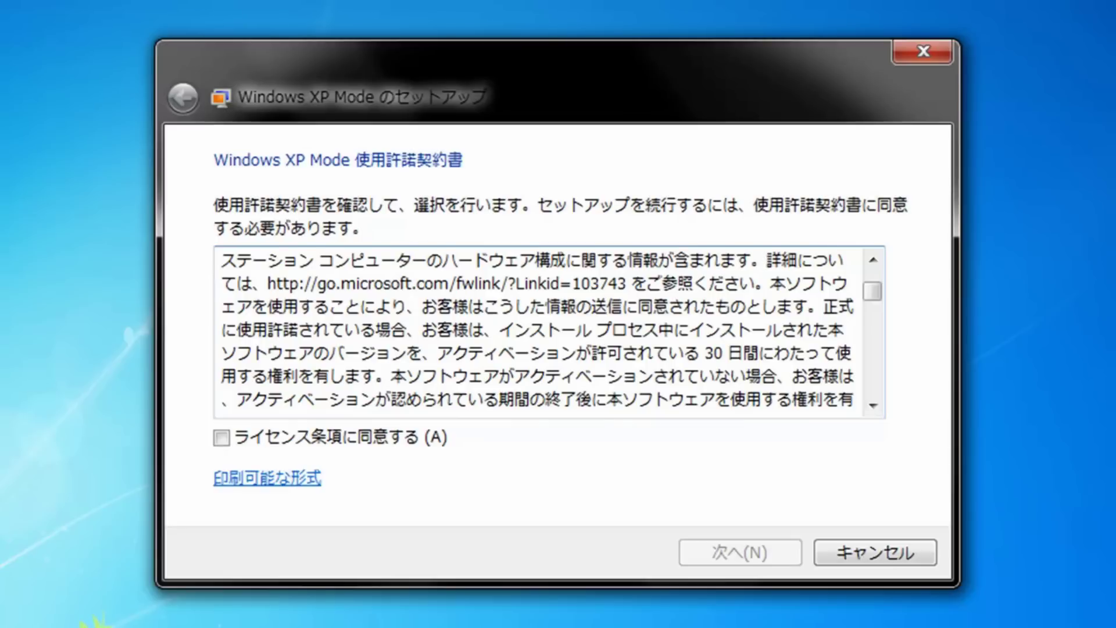
pyautogui.scroll(10, 537, 330)
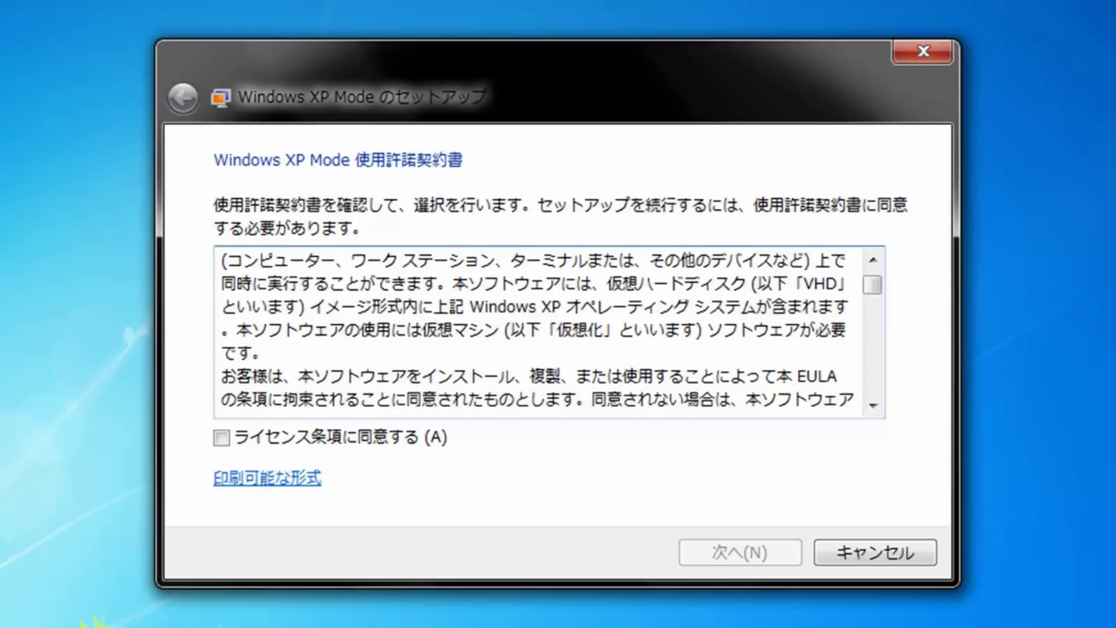
pyautogui.scroll(1, 538, 330)
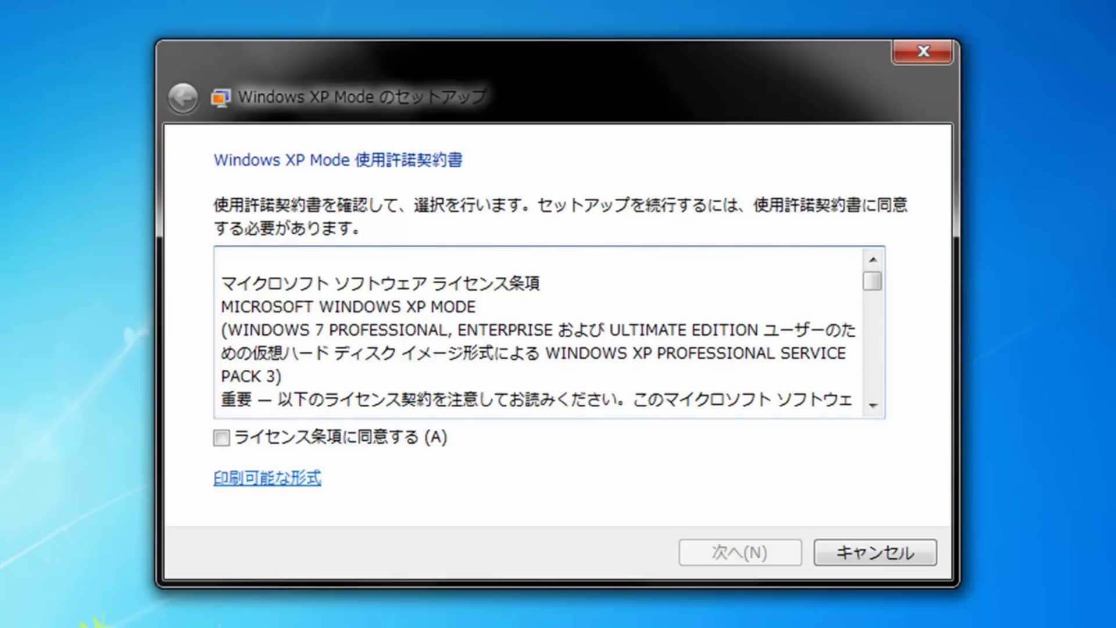
pyautogui.scroll(-2, 537, 330)
pyautogui.scroll(-4, 538, 329)
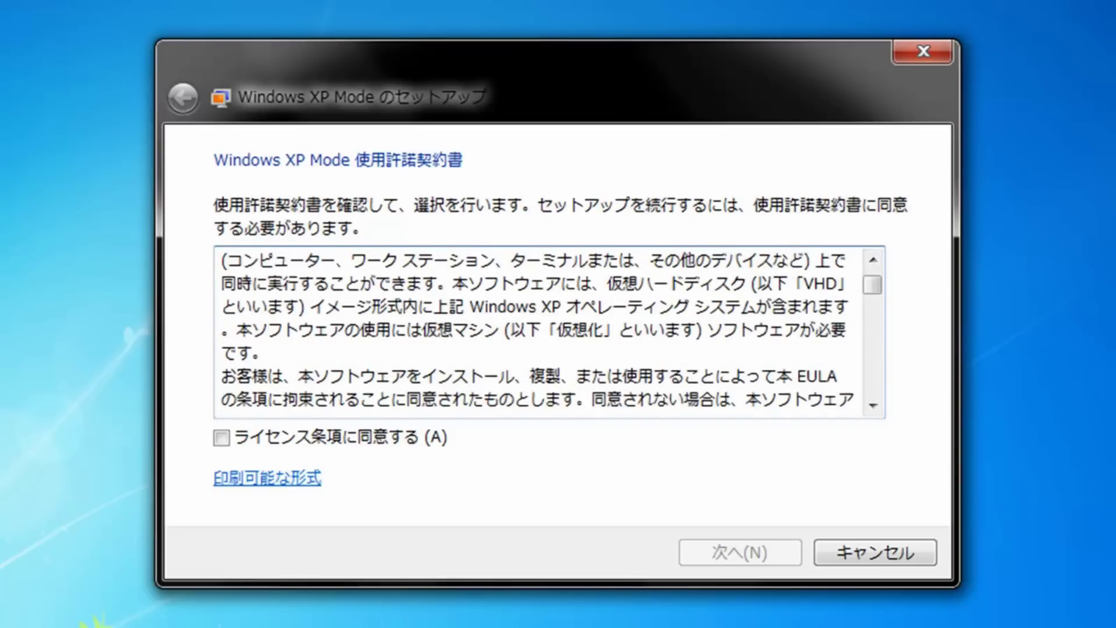
pyautogui.scroll(-3, 538, 329)
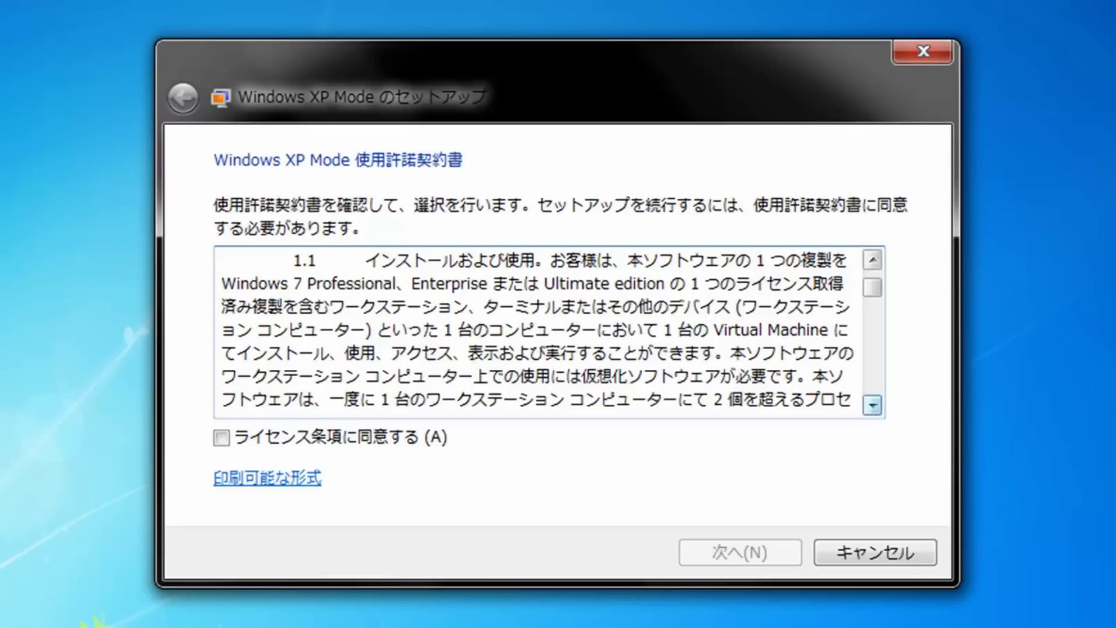
# Read the license to its final contact paragraph and agree to the terms
pyautogui.click(872, 405)
pyautogui.click(873, 405)
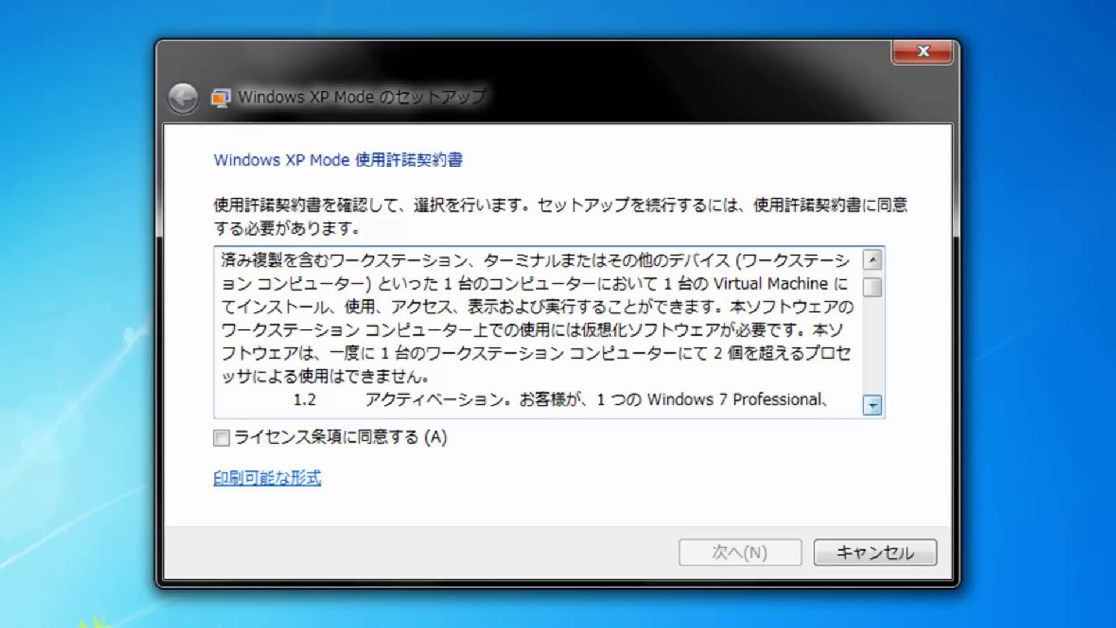
pyautogui.click(872, 405)
pyautogui.click(872, 405)
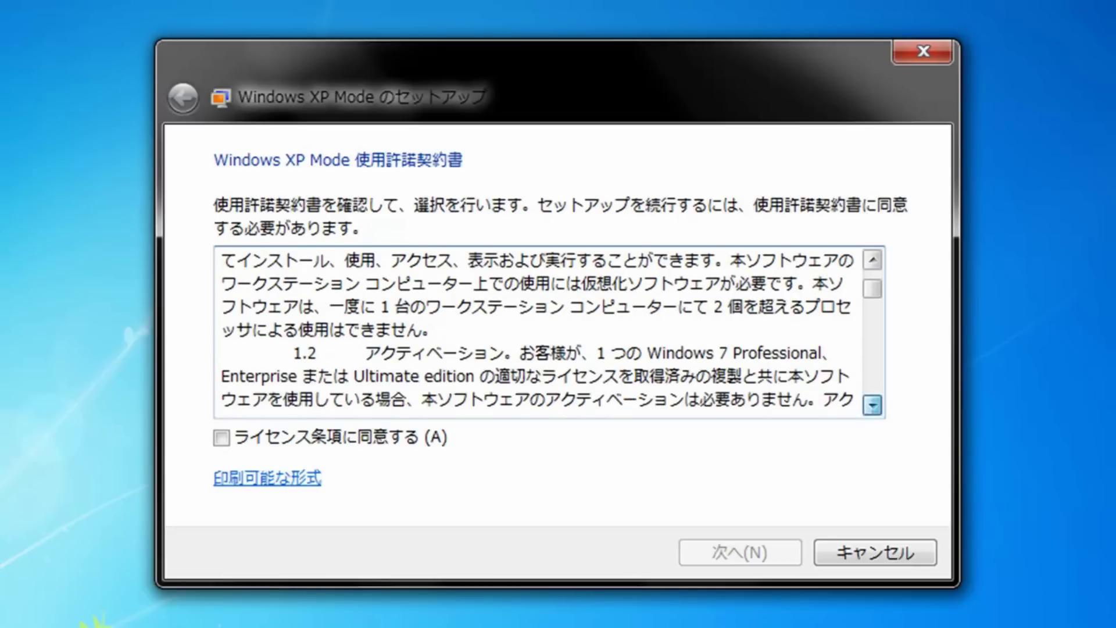
pyautogui.scroll(-1, 550, 332)
pyautogui.scroll(2, 548, 330)
pyautogui.scroll(-2, 548, 330)
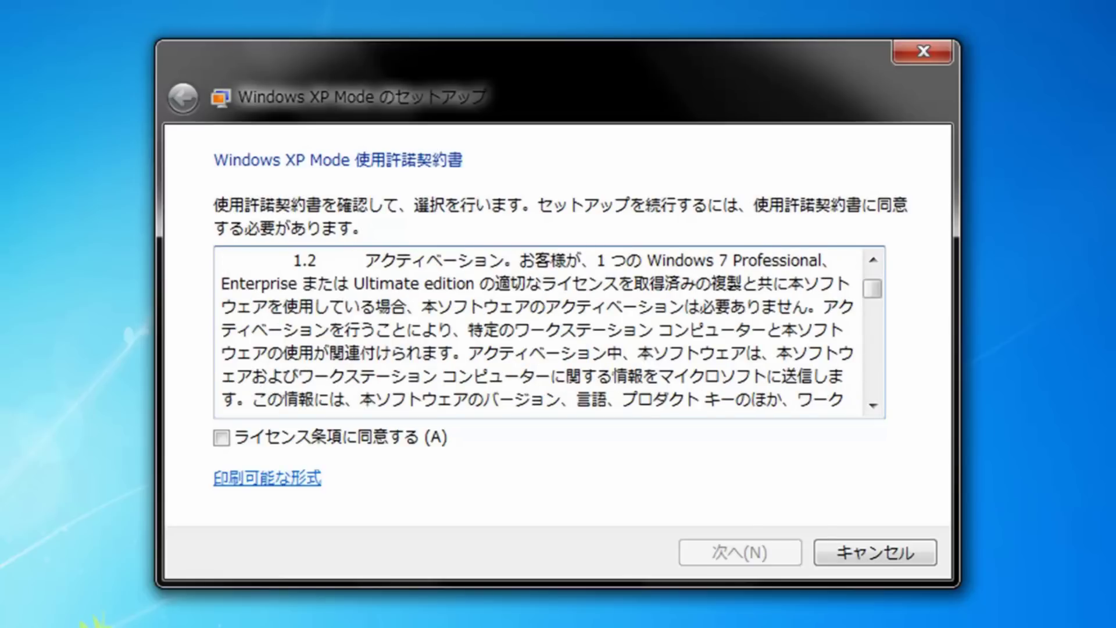
pyautogui.scroll(-12, 548, 330)
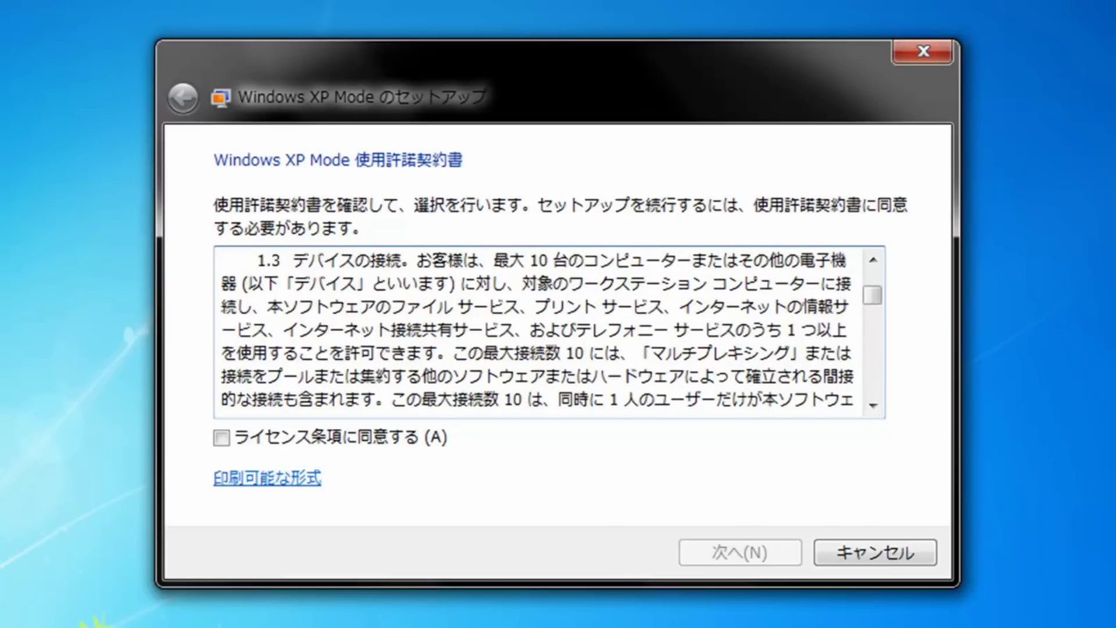
pyautogui.scroll(-12, 548, 330)
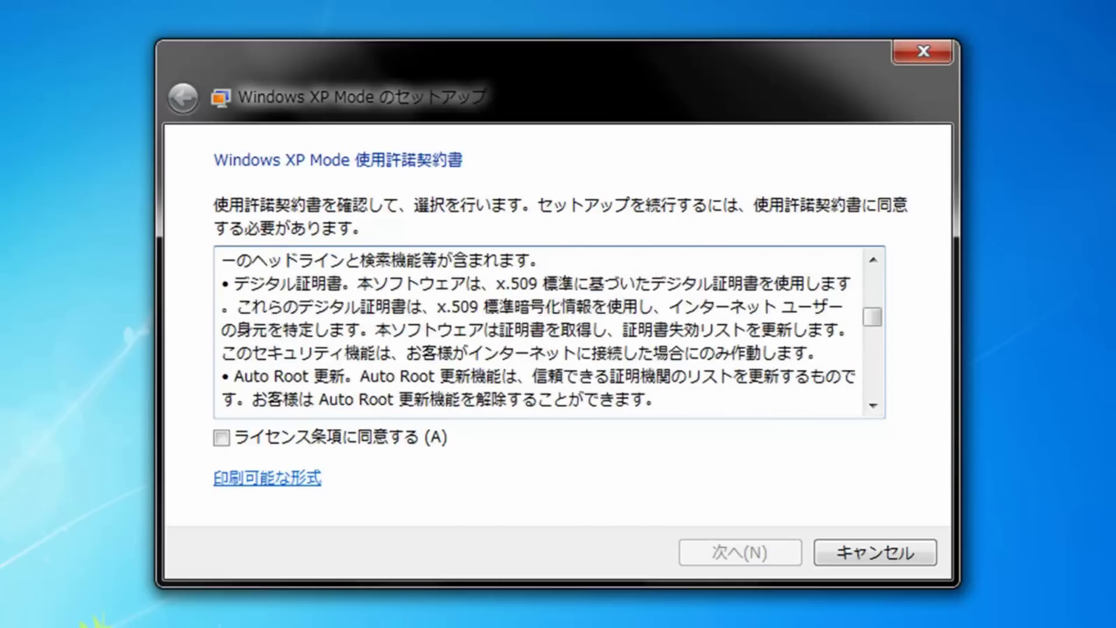
pyautogui.scroll(-2, 548, 330)
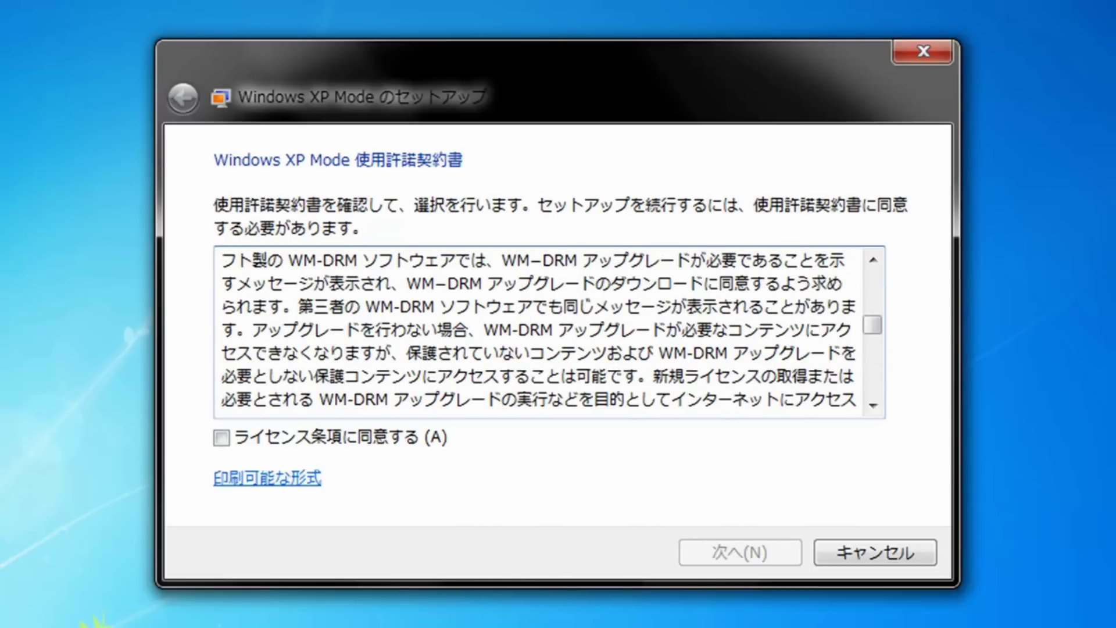
pyautogui.scroll(-20, 548, 330)
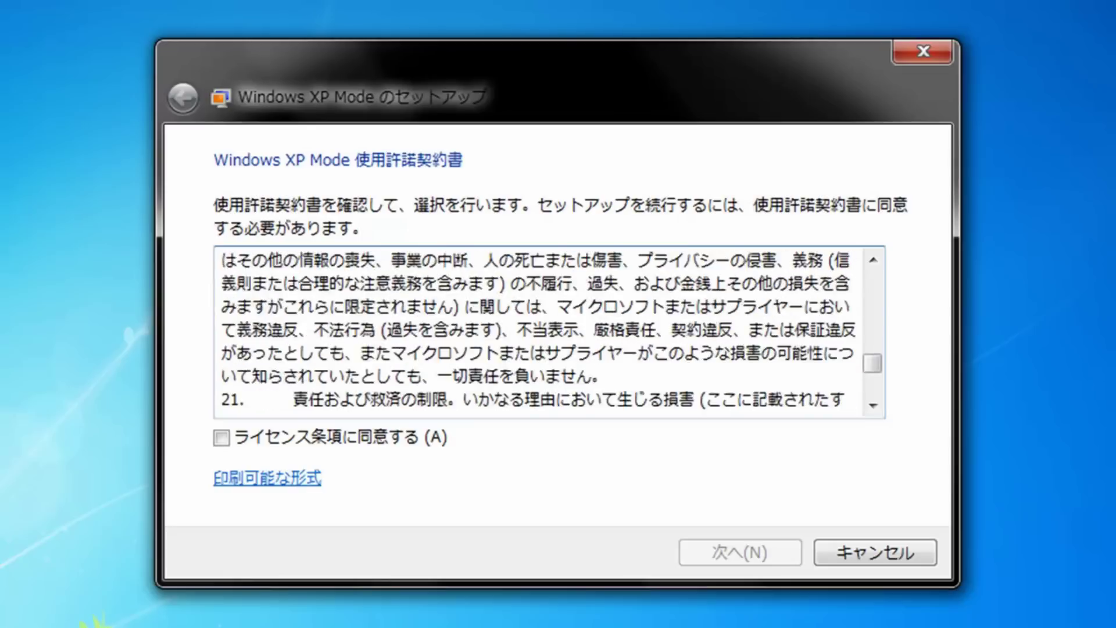
pyautogui.scroll(-5, 548, 330)
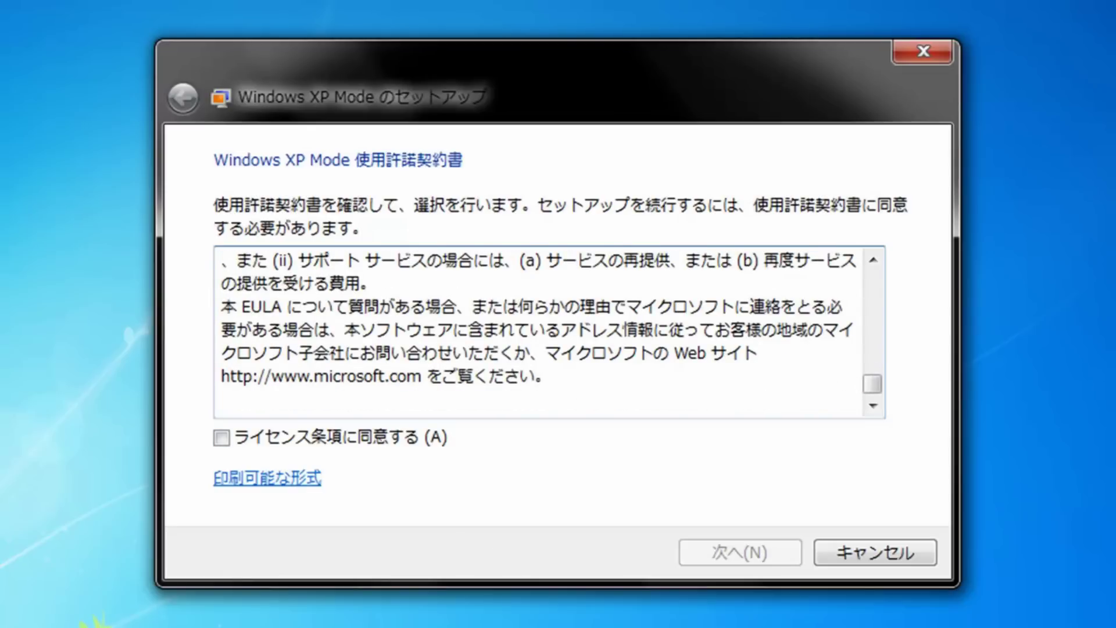
pyautogui.click(222, 437)
# Enter and confirm the XP user's password on the install folder page
pyautogui.click(740, 552)
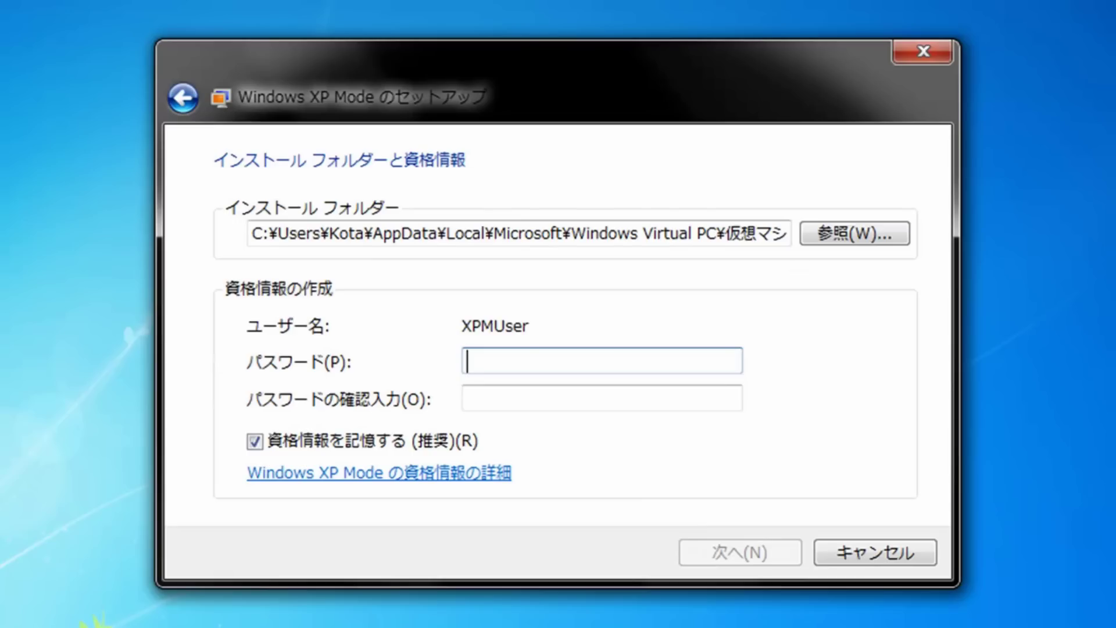
pyautogui.write('•••••••••')
pyautogui.press('Tab')
pyautogui.write('•••••••')
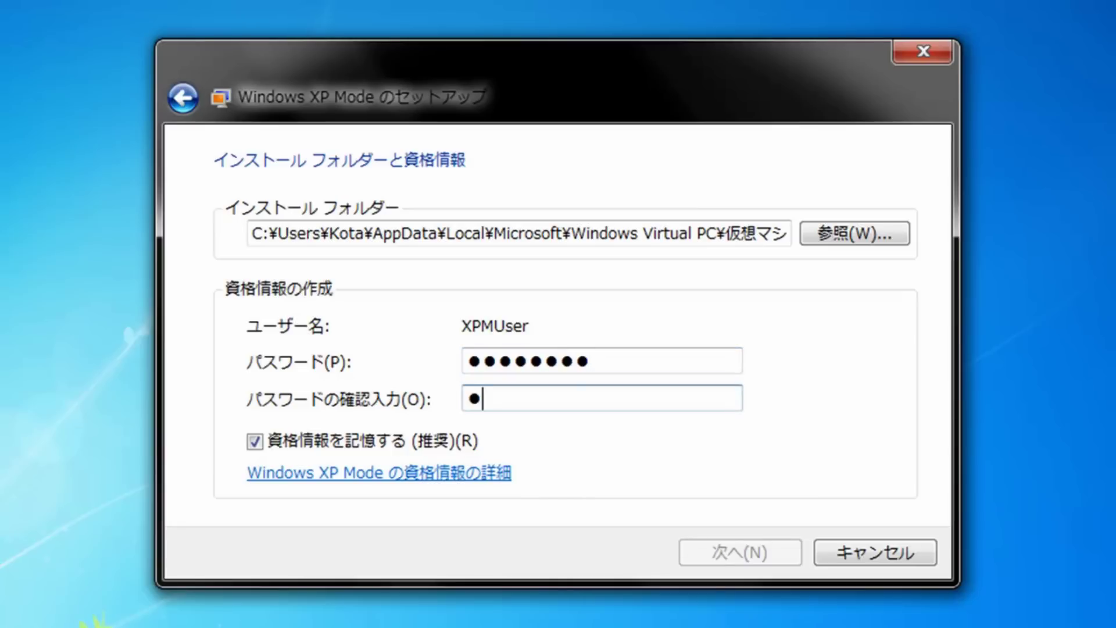
pyautogui.write('••')
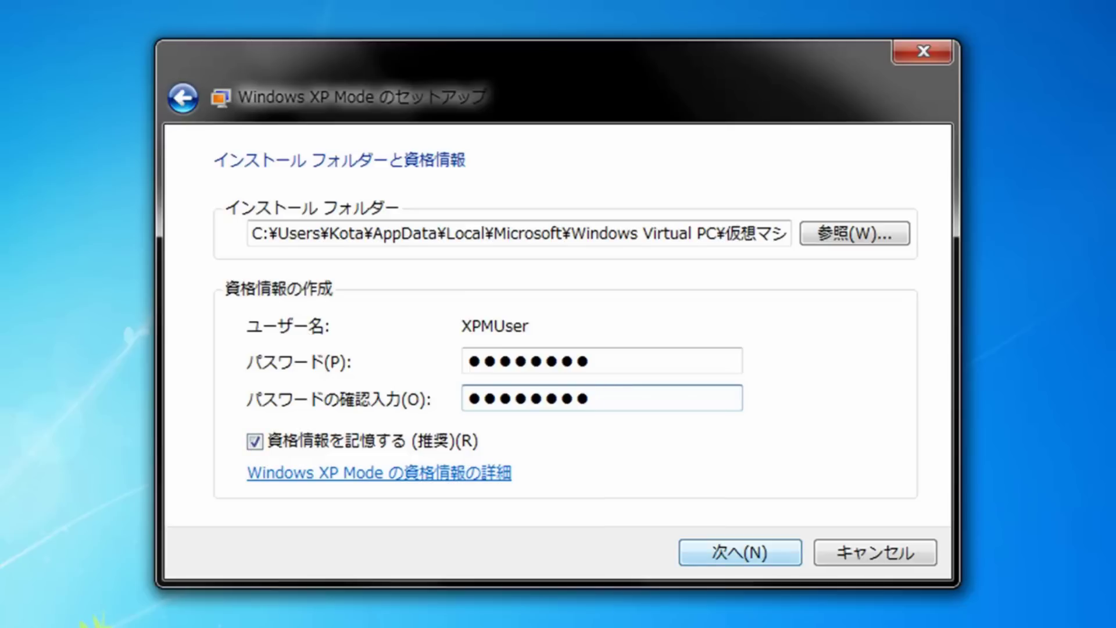
pyautogui.press('Return')
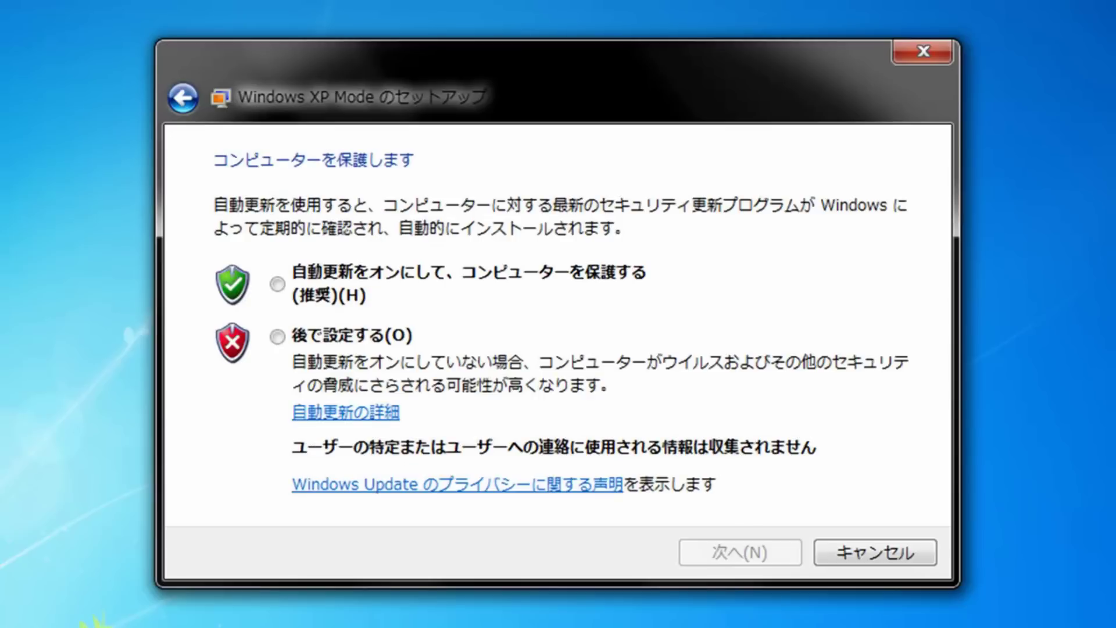
# Turn on recommended automatic updates and start the XP Mode setup
pyautogui.hotkey('alt', 'h')
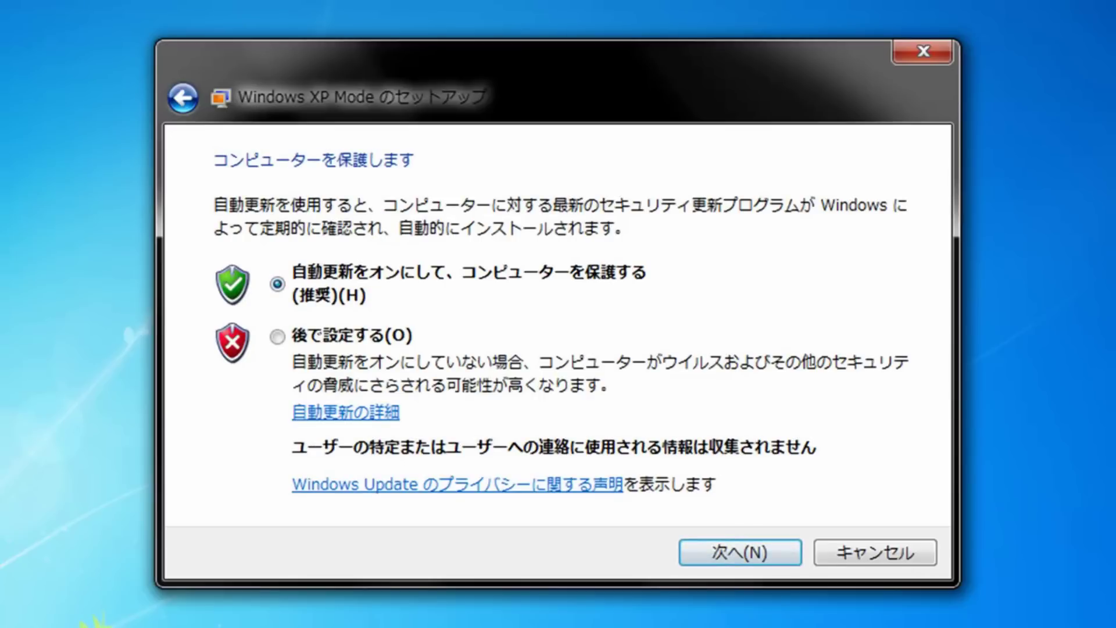
pyautogui.press('Return')
pyautogui.click(701, 552)
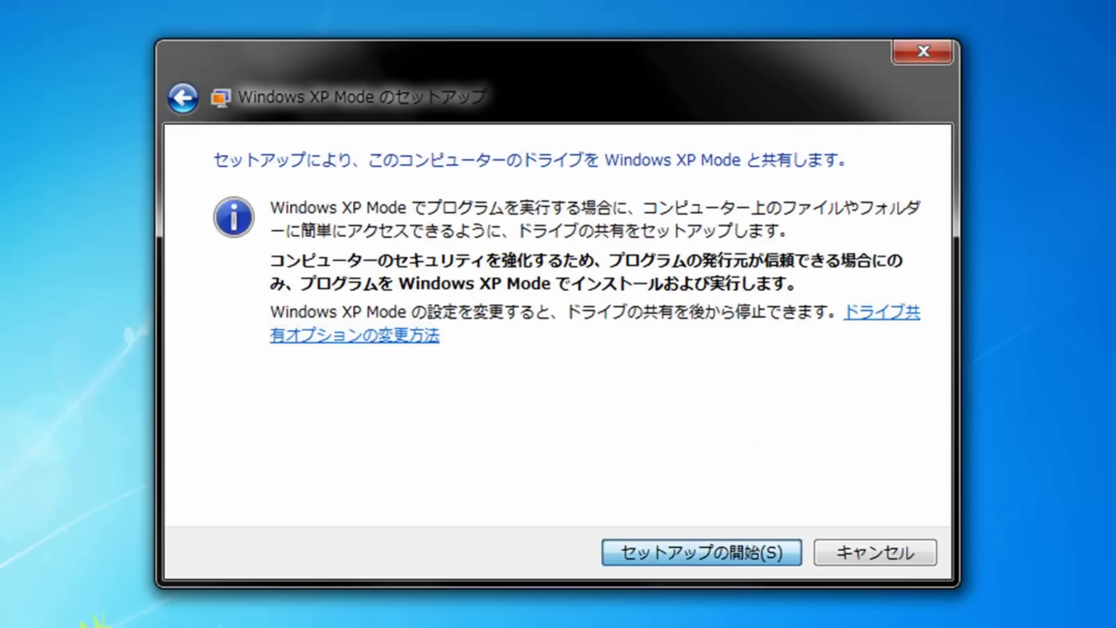
pyautogui.press('Return')
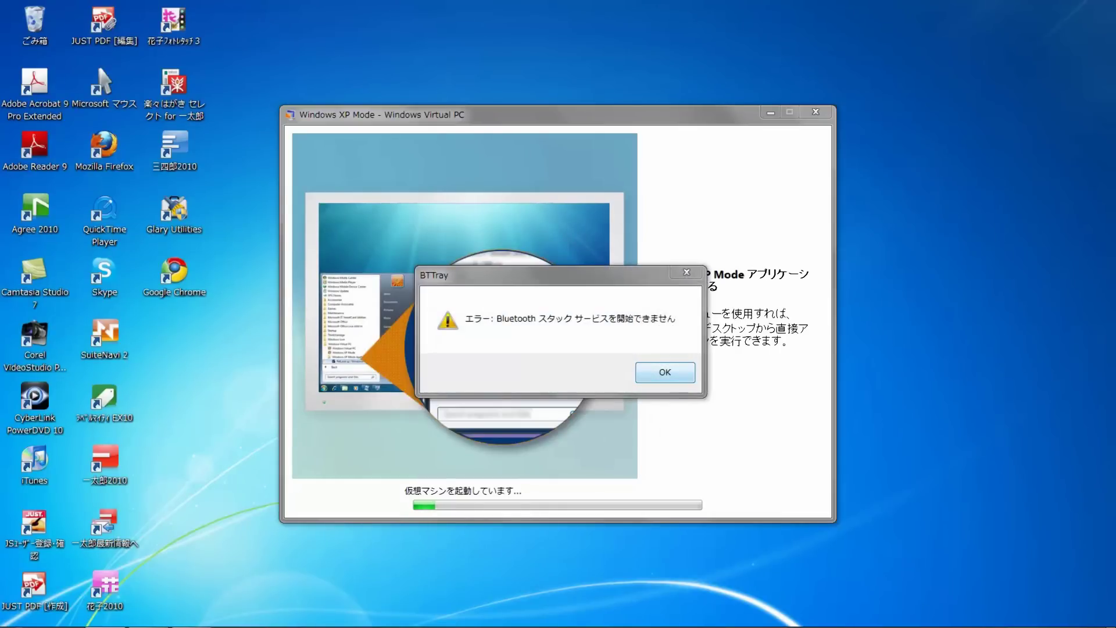
# Drag the BTTray Bluetooth error message toward the bottom of the screen
pyautogui.moveTo(552, 275); pyautogui.dragTo(561, 625)
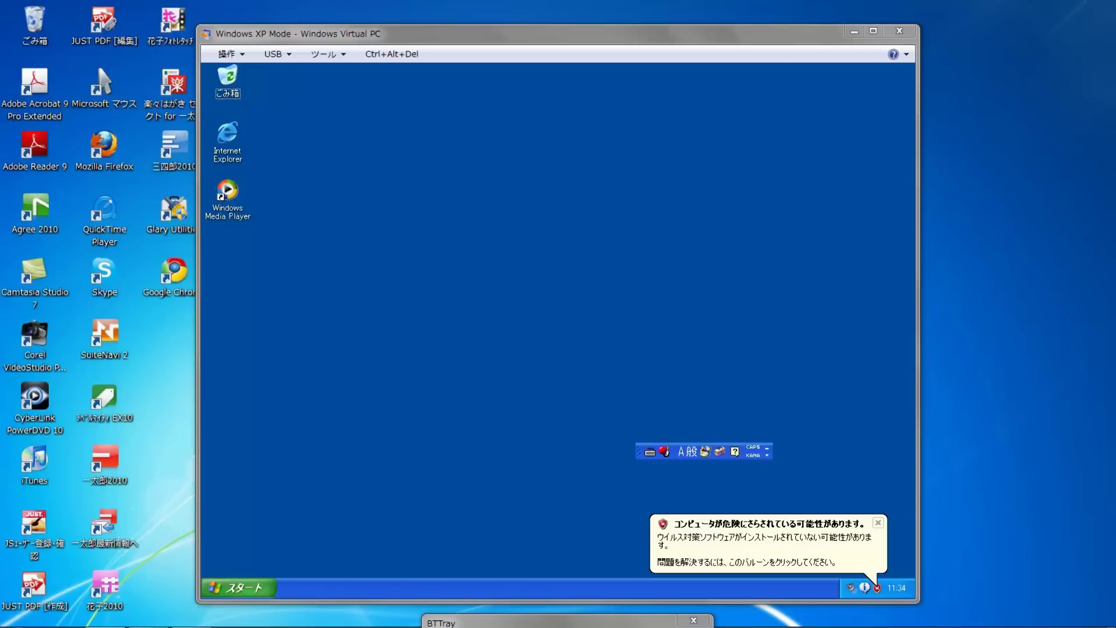
# Maximize the Windows XP Mode window and dismiss the antivirus security warning
pyautogui.click(873, 30)
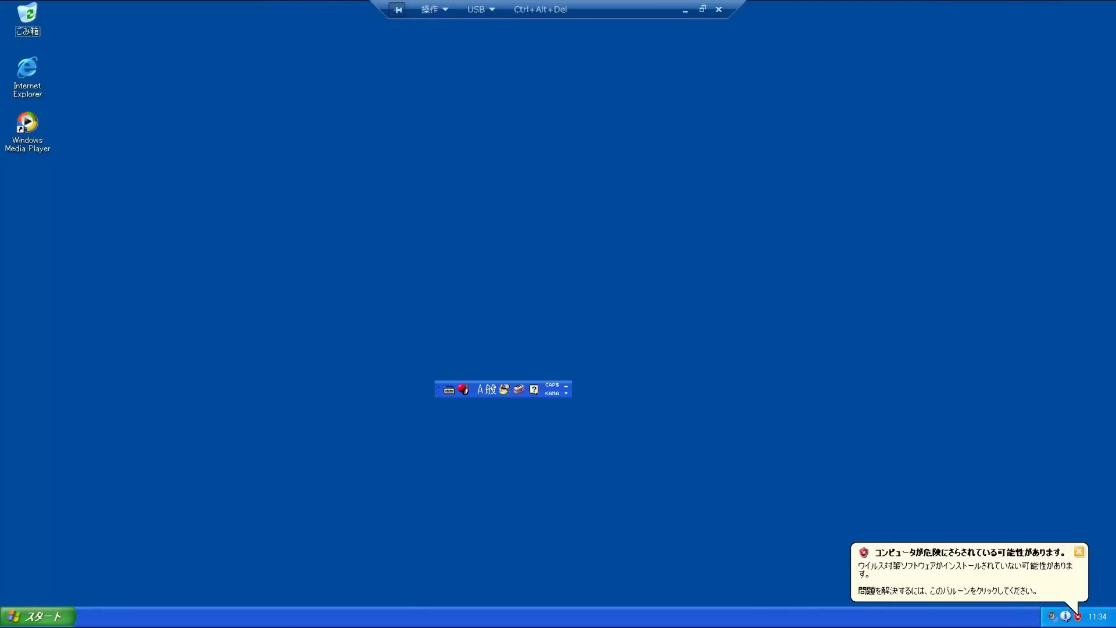
pyautogui.click(1079, 551)
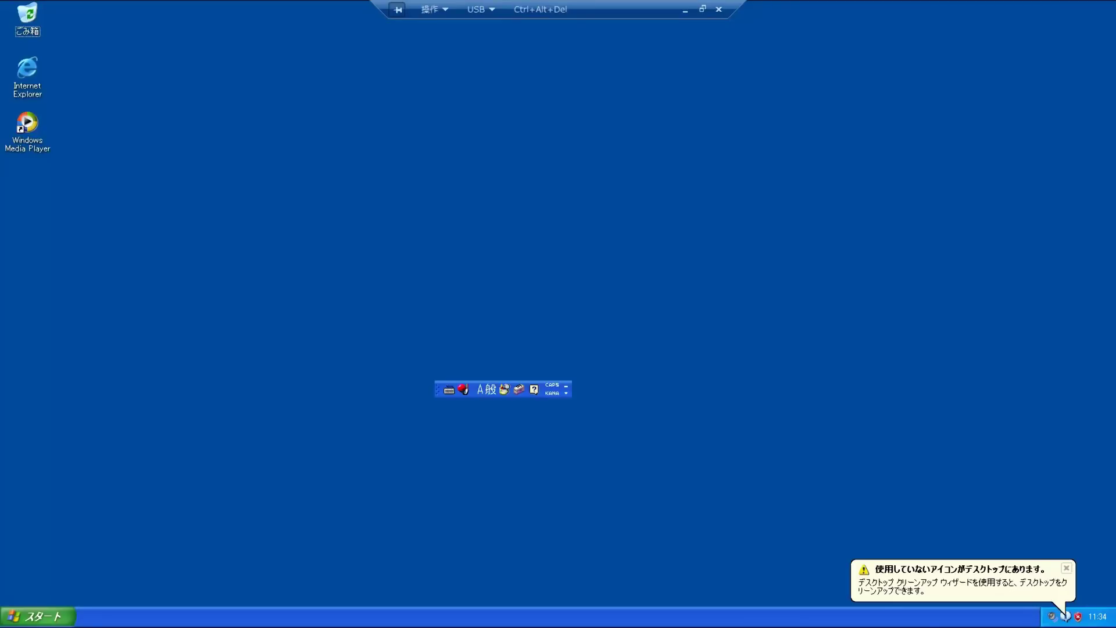
# Open XP's System Properties from My Computer, center it, and bring up Task Manager
pyautogui.click(1066, 567)
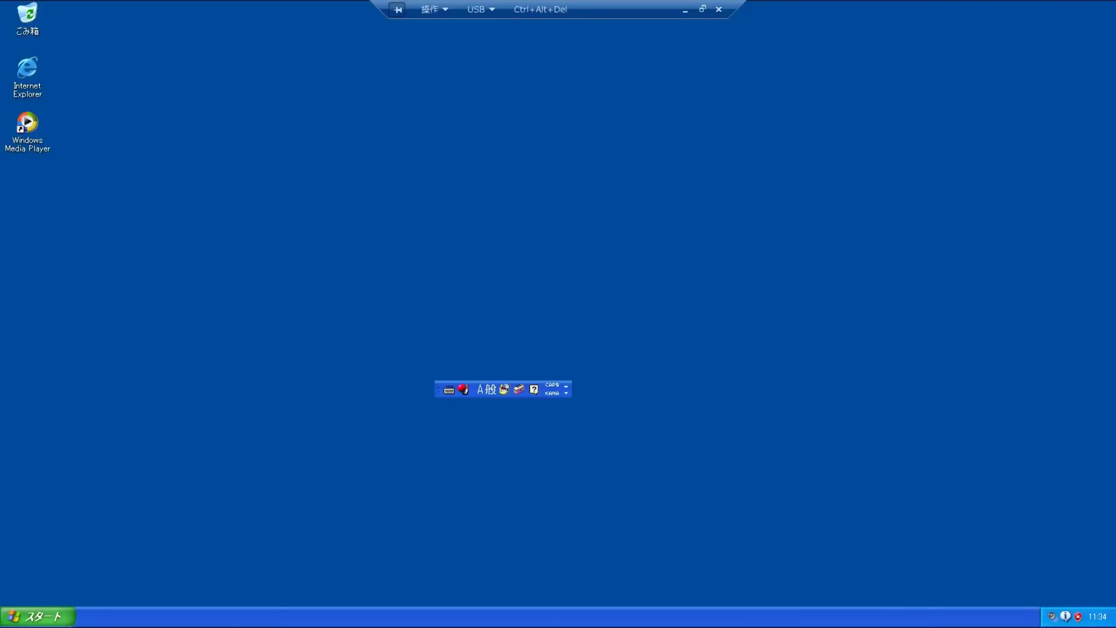
pyautogui.click(38, 616)
pyautogui.rightClick(191, 410)
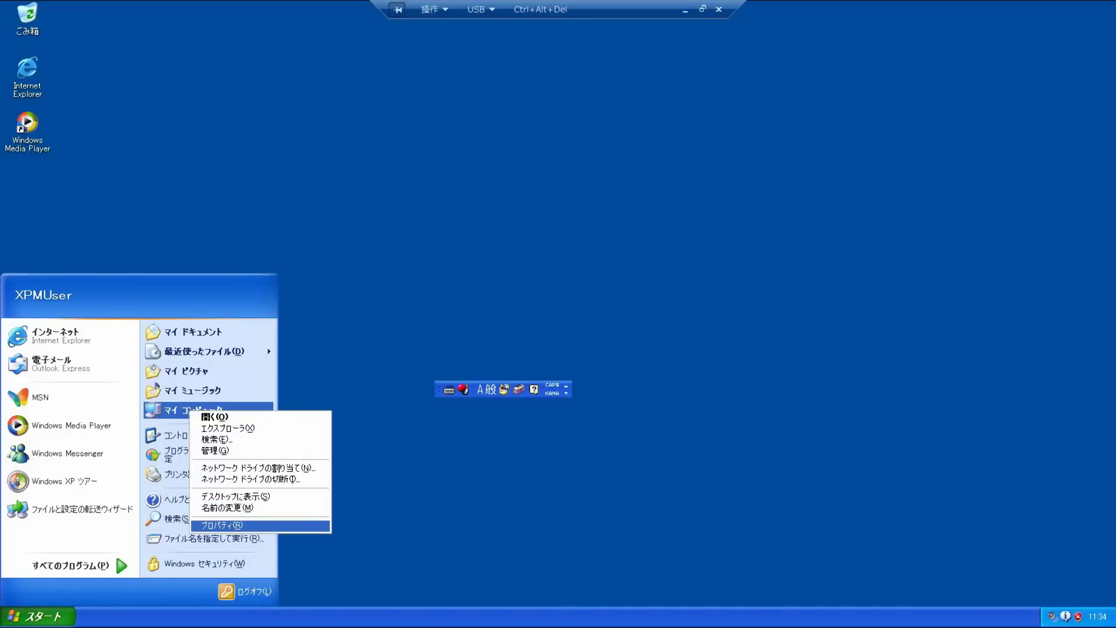
pyautogui.click(226, 523)
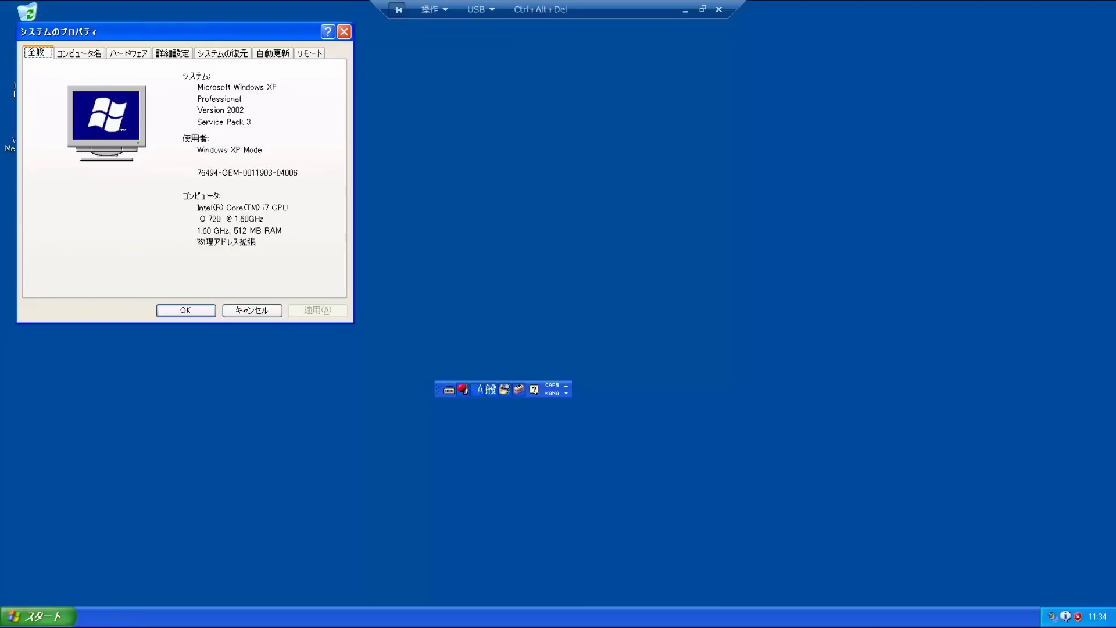
pyautogui.moveTo(224, 33); pyautogui.dragTo(549, 153)
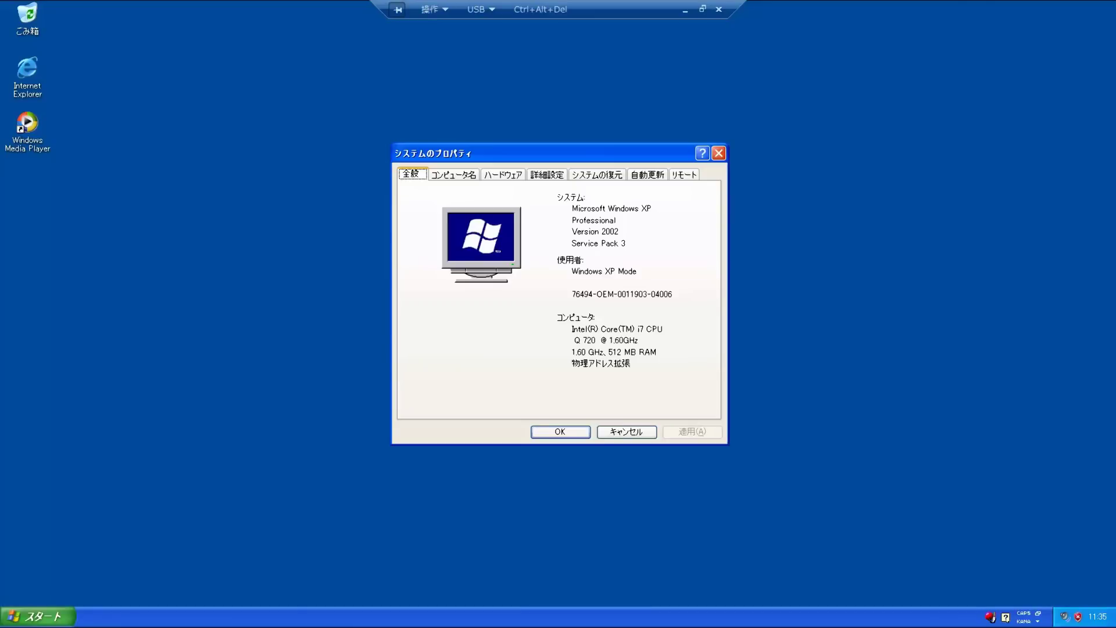
pyautogui.hotkey('ctrl', 'shift', 'Escape')
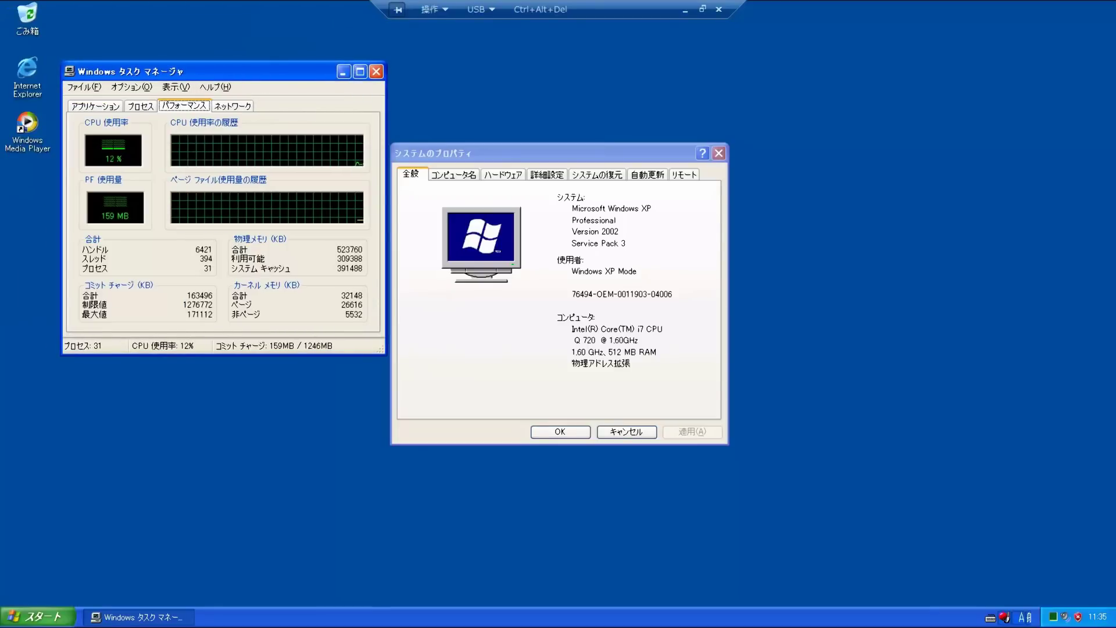
# Close Task Manager, cancel the Windows Security dialog, and close System Properties
pyautogui.click(376, 72)
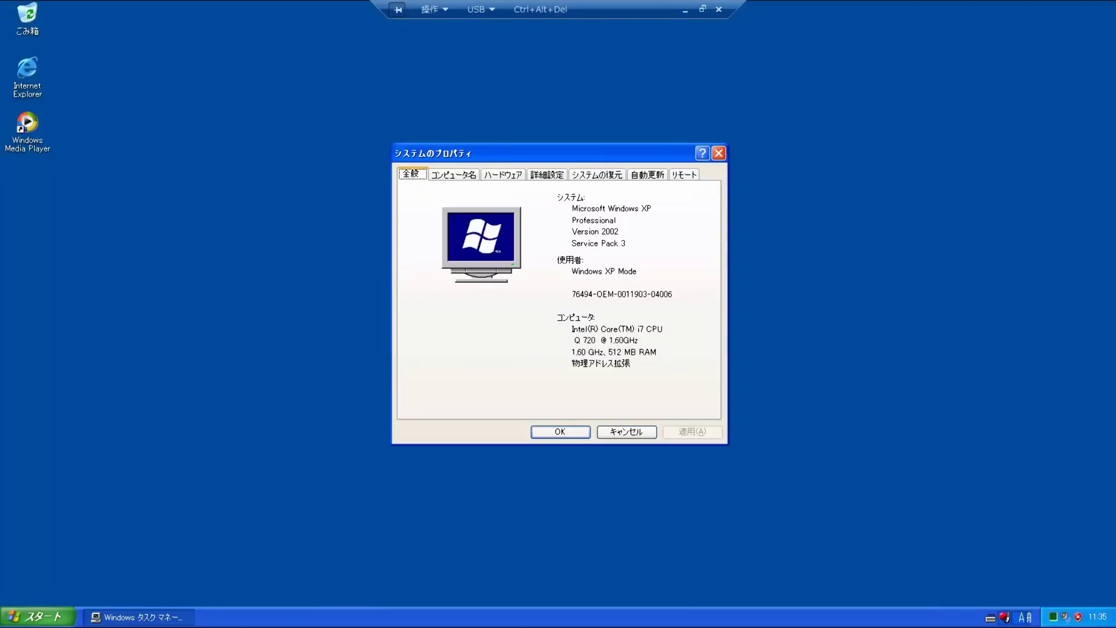
pyautogui.hotkey('ctrl', 'alt', 'End')
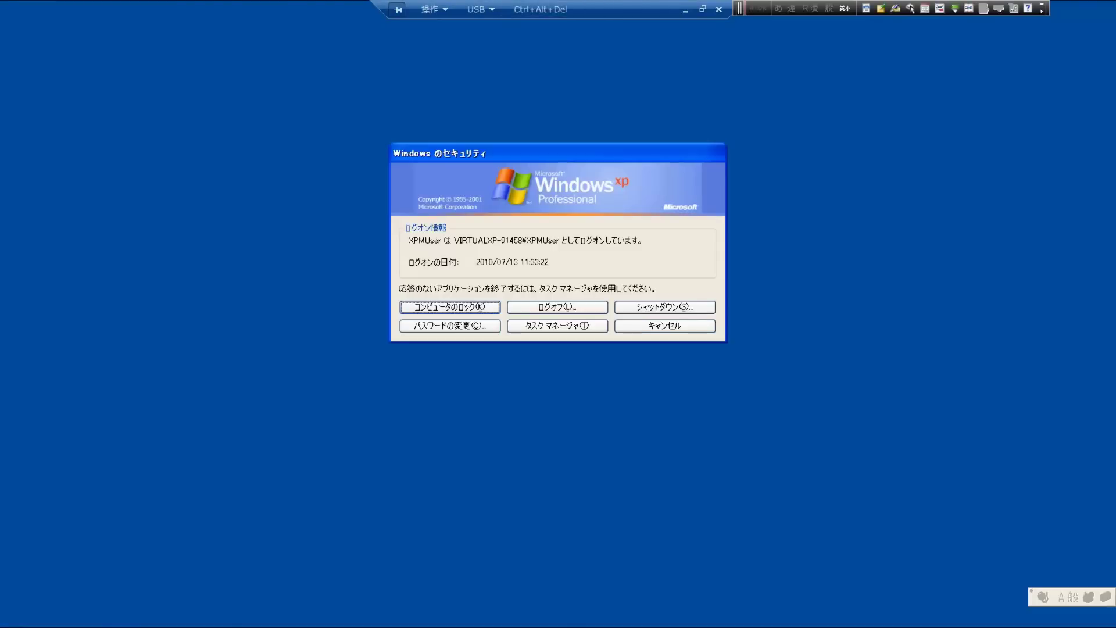
pyautogui.press('Escape')
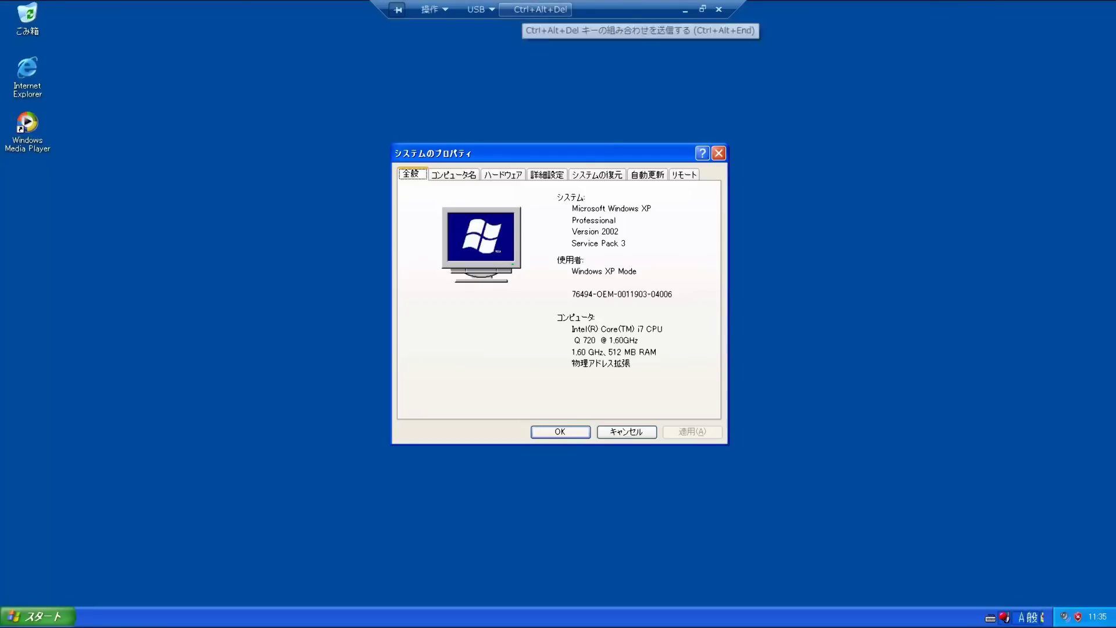
pyautogui.press('Escape')
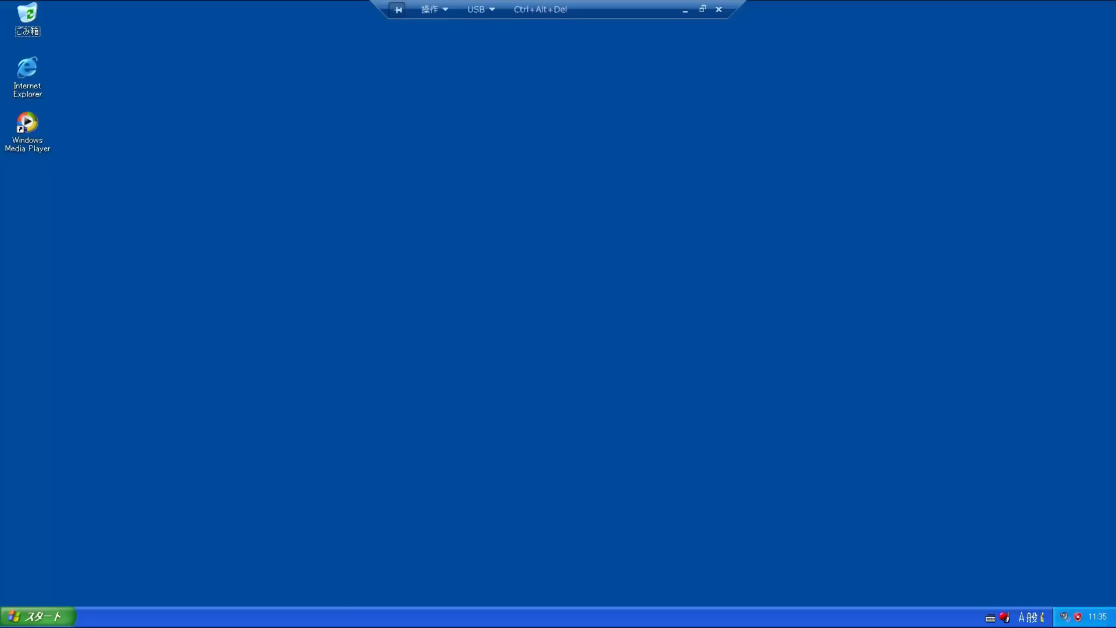
# Launch Windows Media Player from its XP desktop shortcut
pyautogui.click(27, 69)
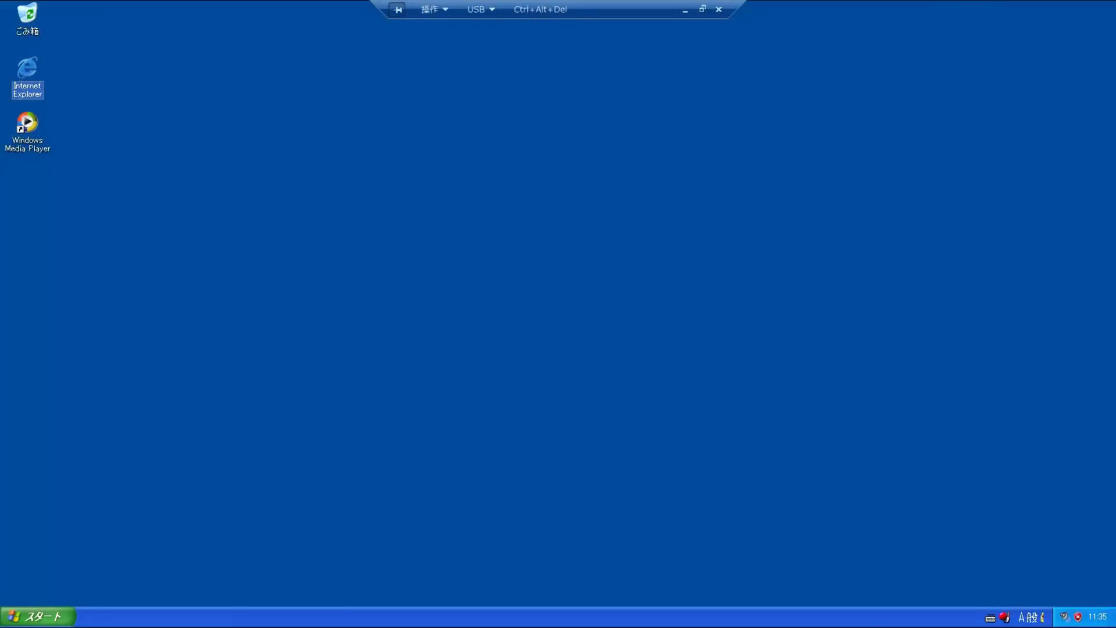
pyautogui.press('Down')
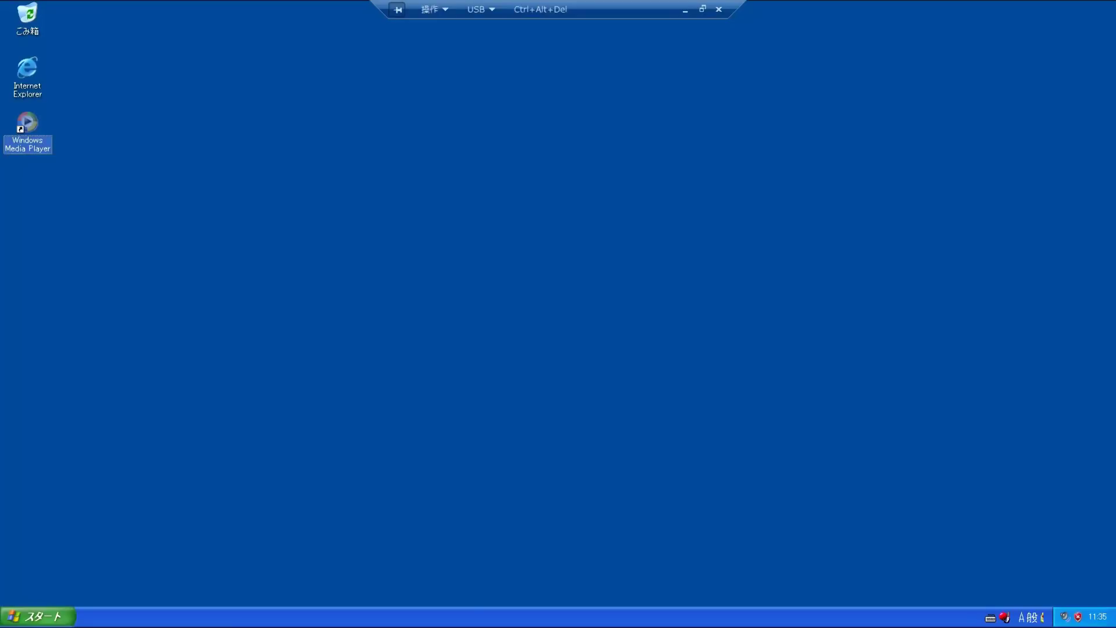
pyautogui.press('Return')
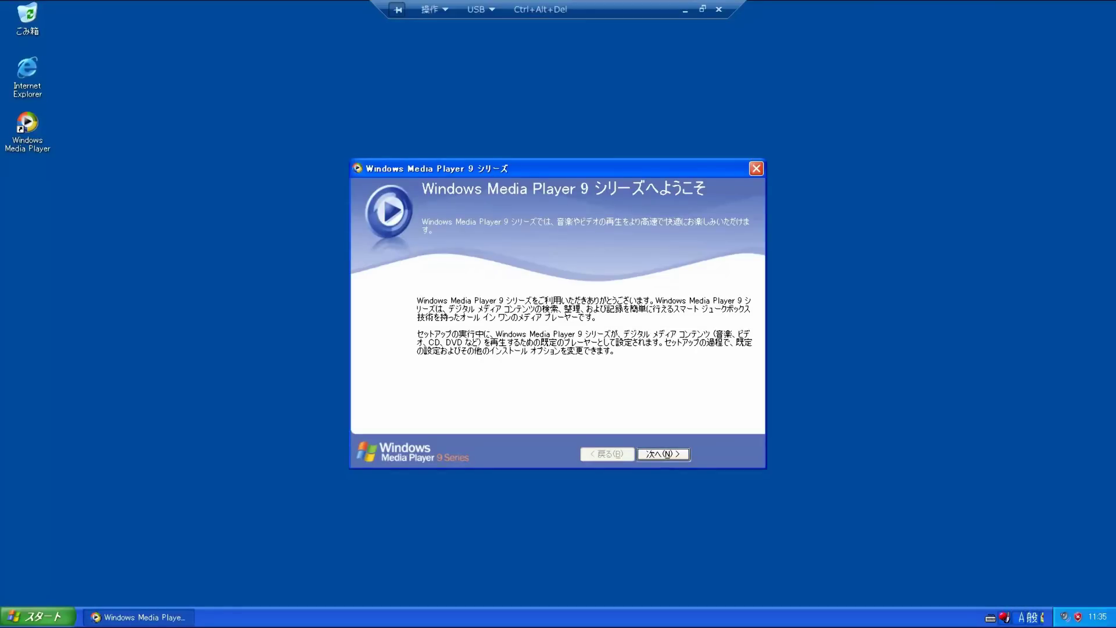
# Close the Media Player wizard and colour-scheme prompt, then leave full screen
pyautogui.click(755, 168)
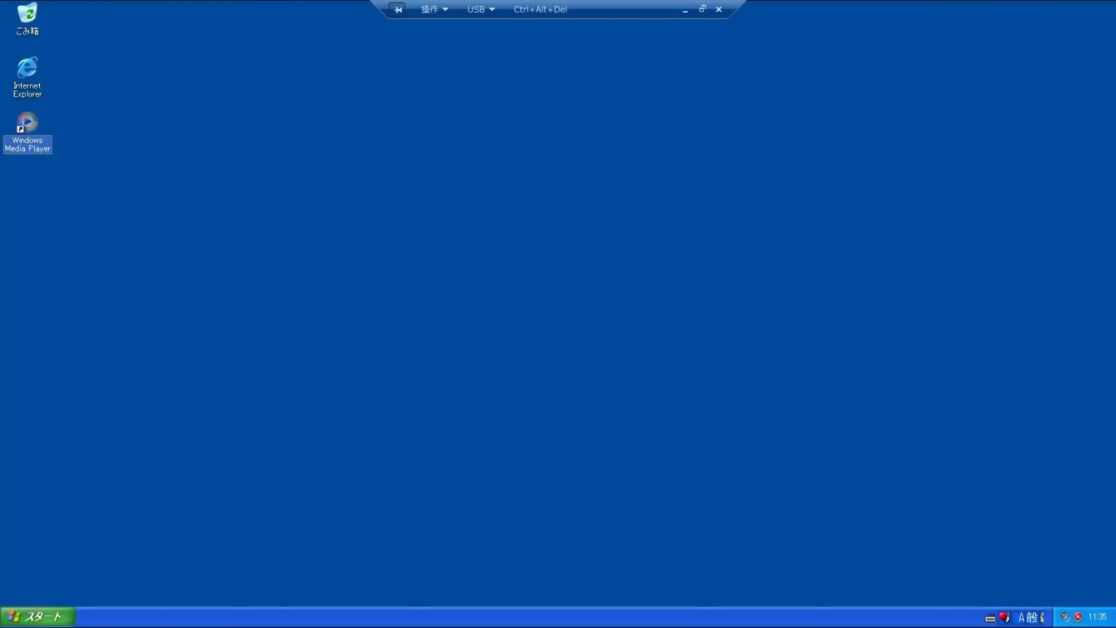
pyautogui.click(38, 616)
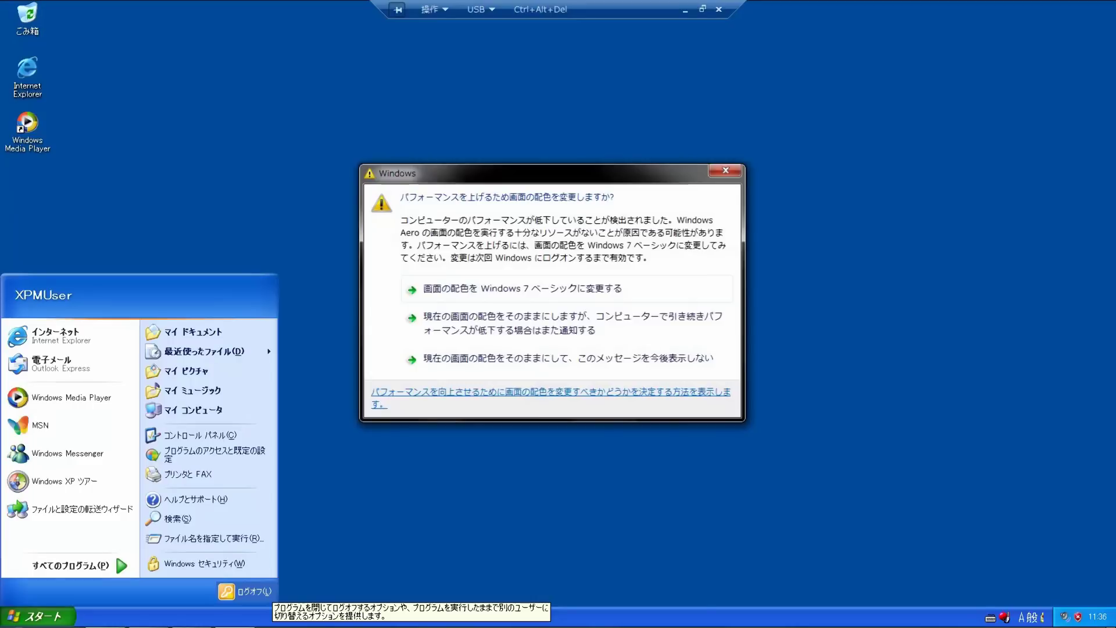
pyautogui.click(724, 170)
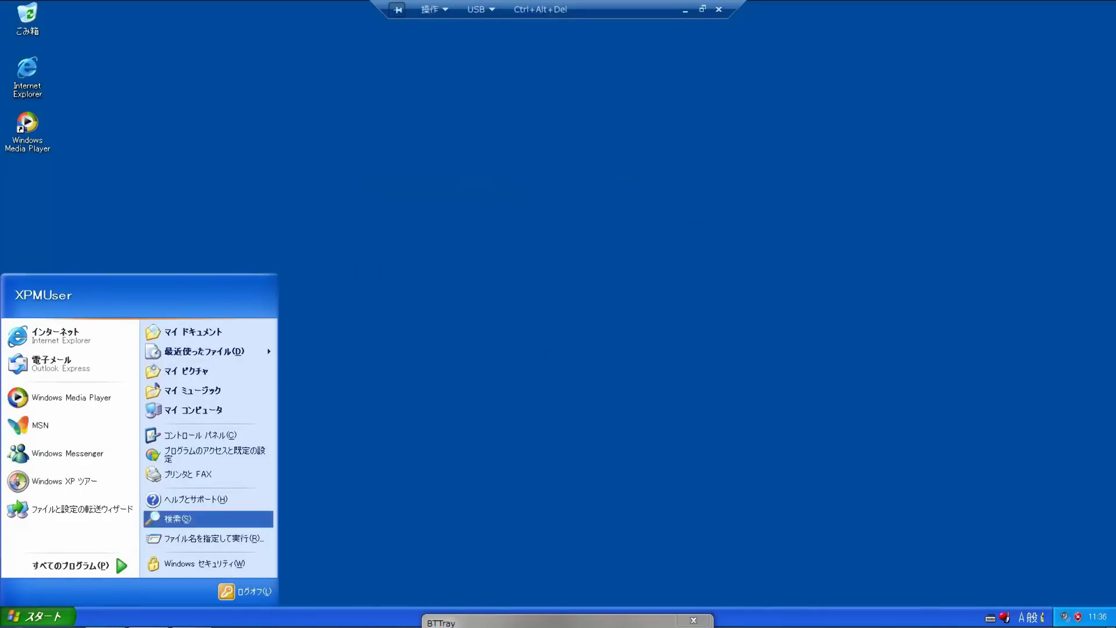
pyautogui.click(254, 591)
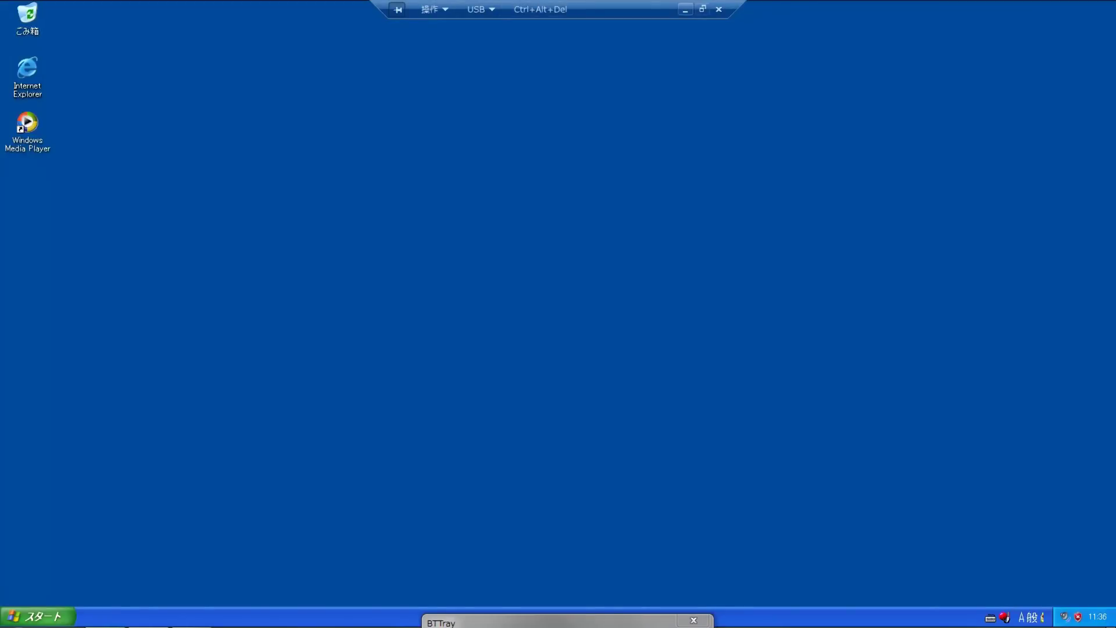
pyautogui.click(702, 10)
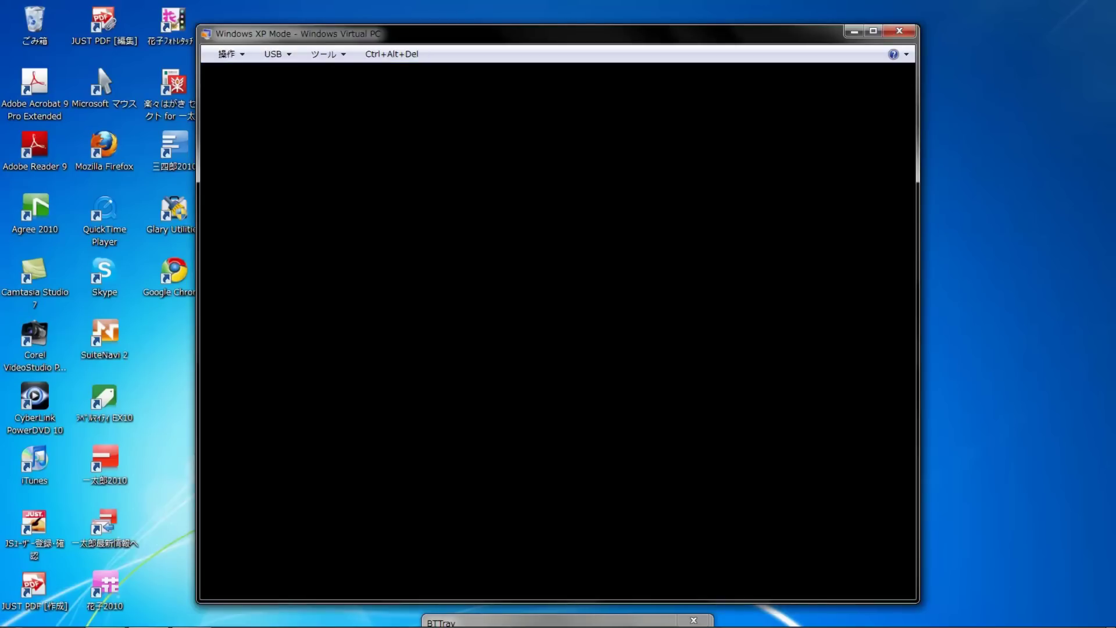
# Maximize the XP Mode window, dismiss the colour-scheme prompt, and show the XP Start menu
pyautogui.press('super+Up')
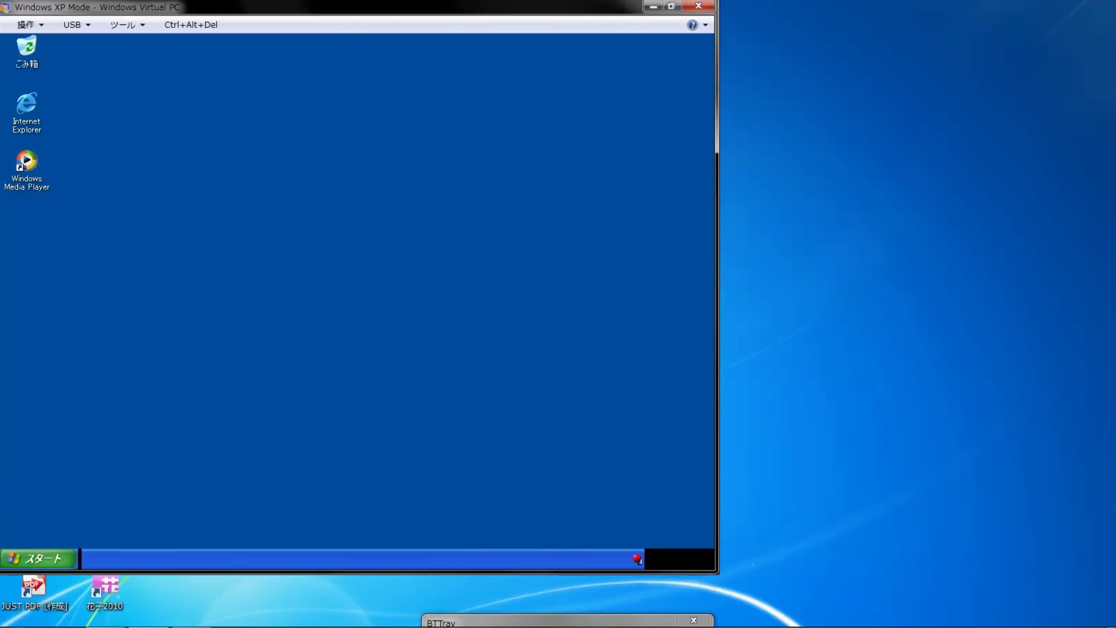
pyautogui.press('super+Up')
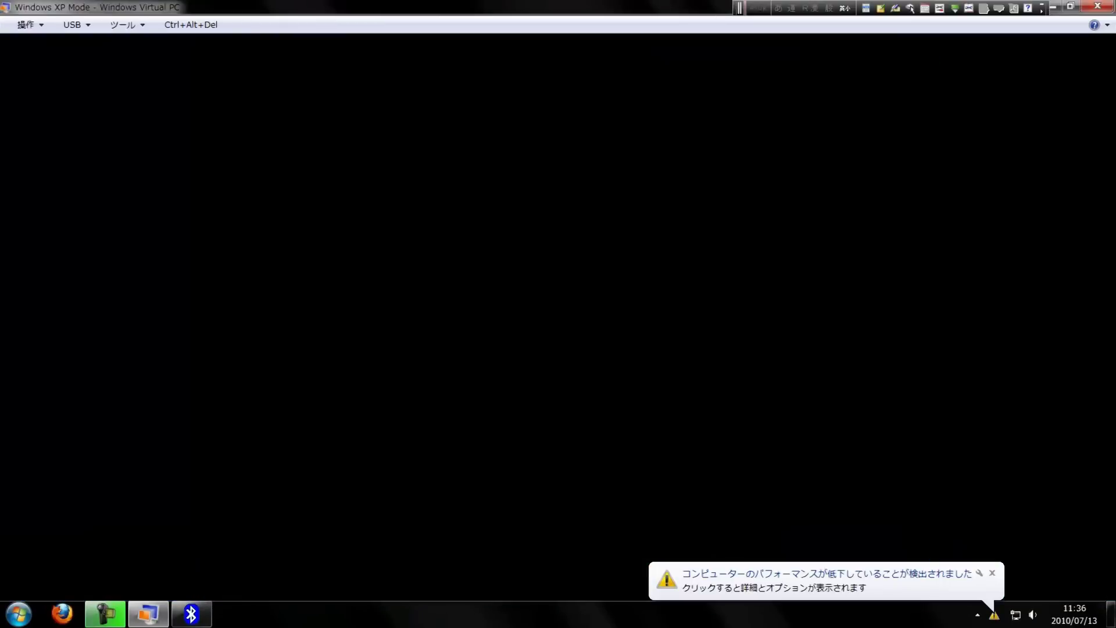
pyautogui.click(991, 573)
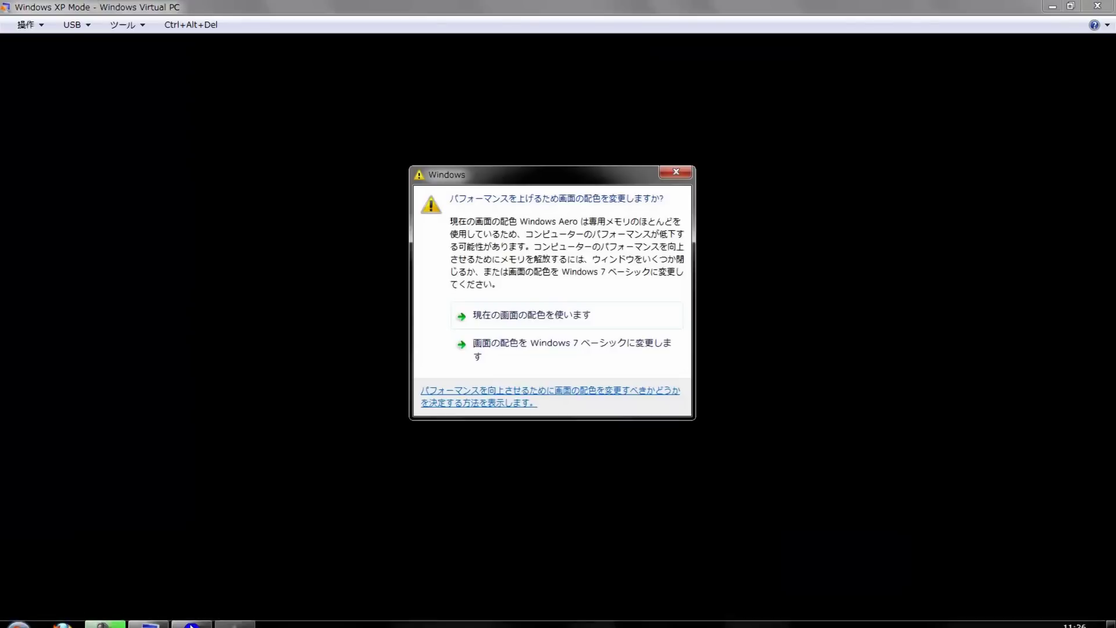
pyautogui.click(674, 172)
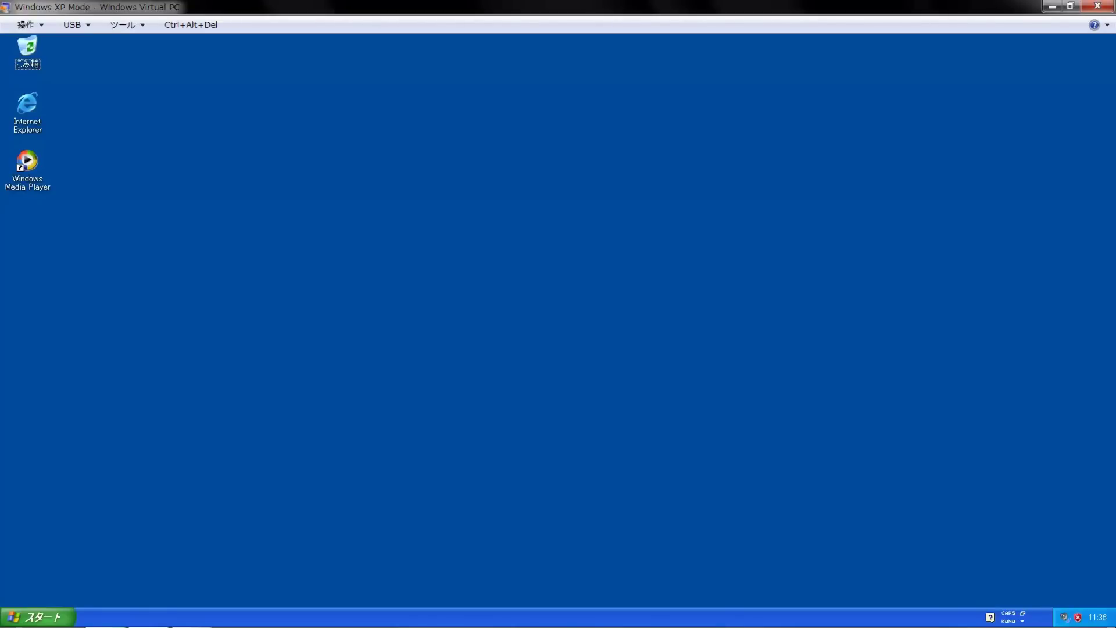
pyautogui.click(38, 617)
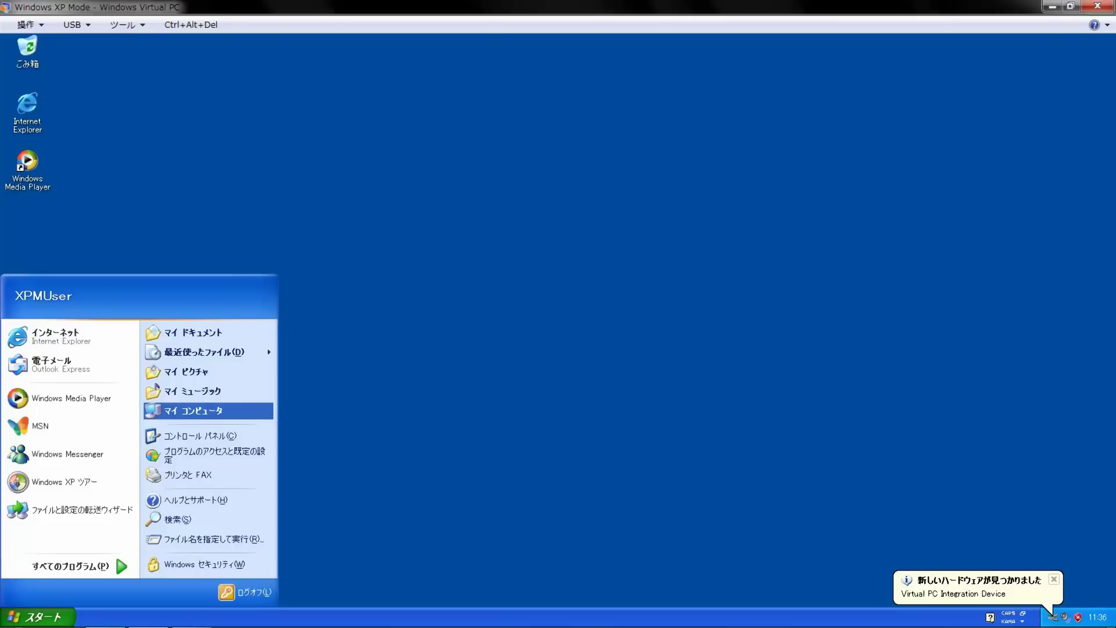
# Open My Computer maximized and open the host's shared drive D7M701M1 の C
pyautogui.click(194, 411)
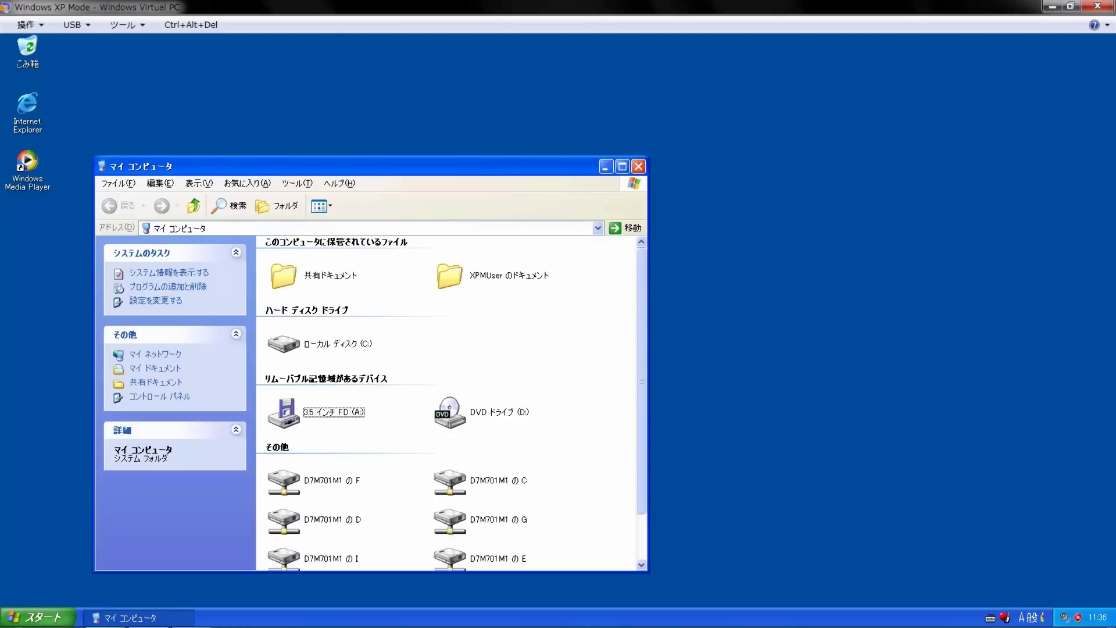
pyautogui.doubleClick(308, 166)
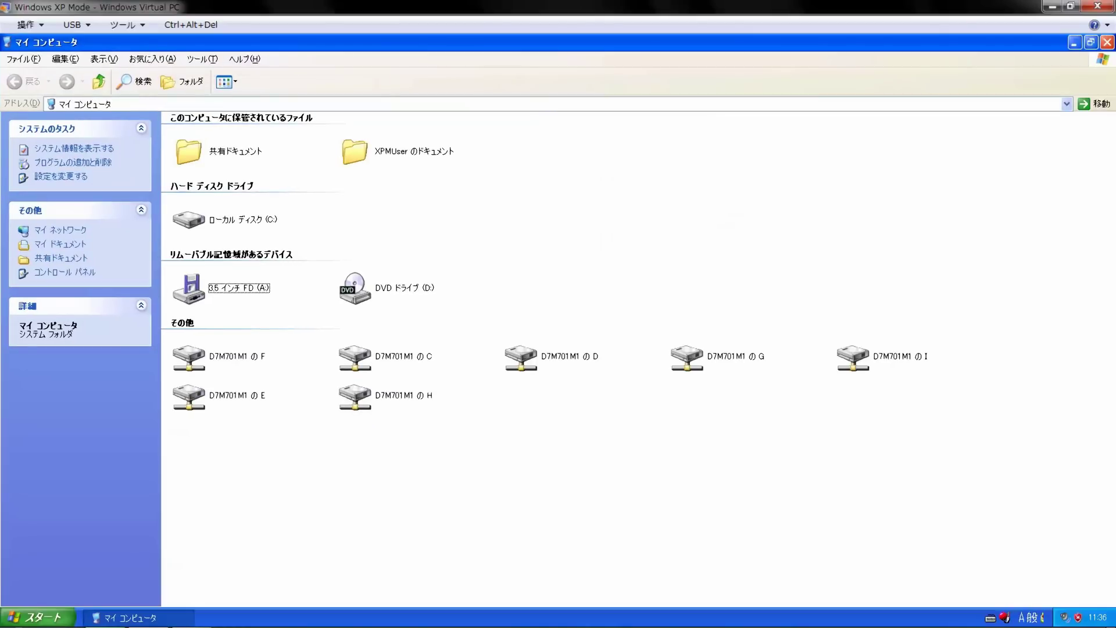
pyautogui.press('Down')
pyautogui.press('Right')
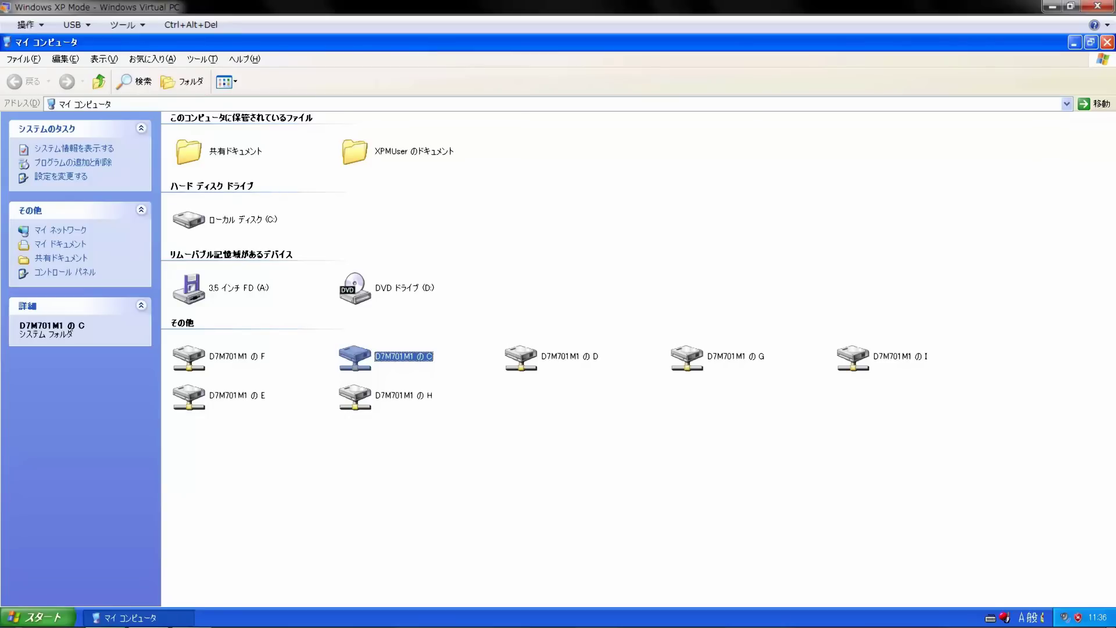
pyautogui.press('Right')
pyautogui.press('Right')
pyautogui.press('Right')
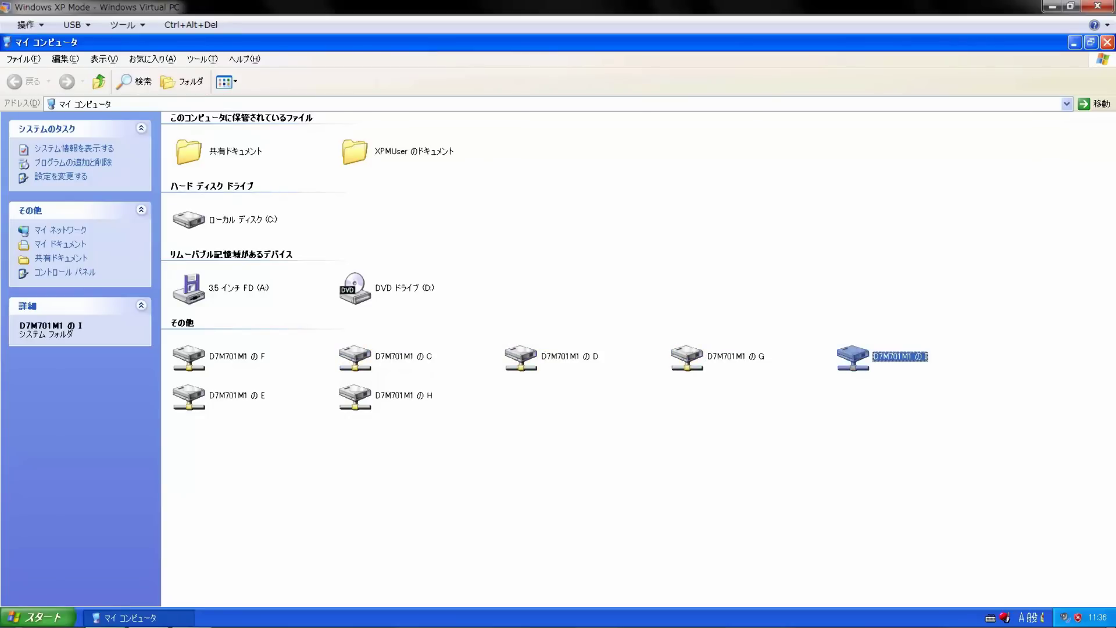
pyautogui.press('Down')
pyautogui.press('Left')
pyautogui.press('Up')
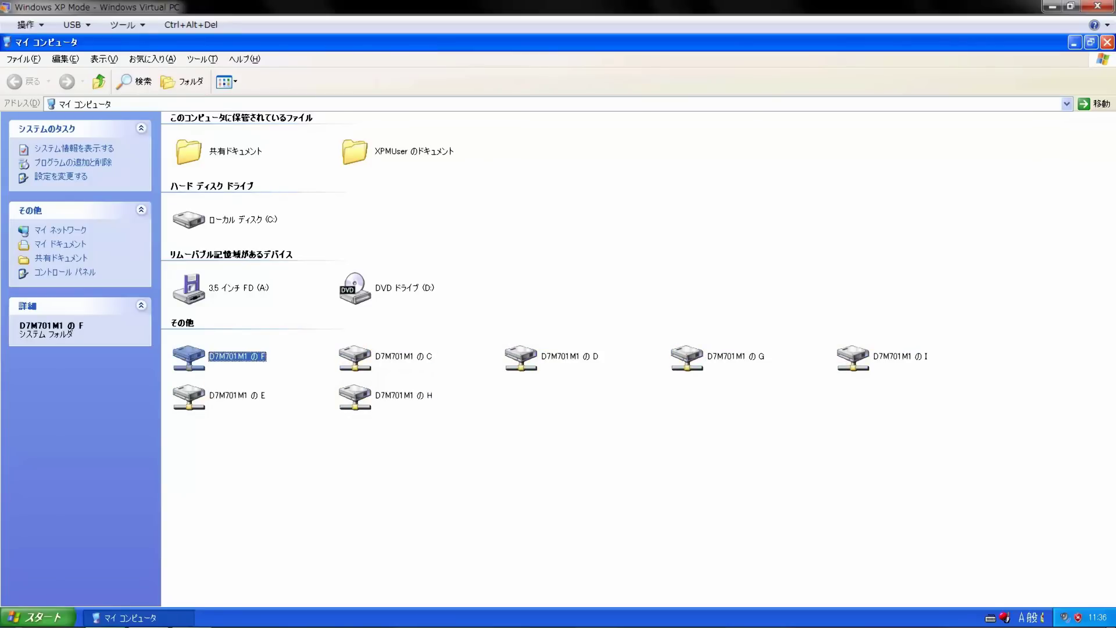
pyautogui.press('Right')
pyautogui.press('Return')
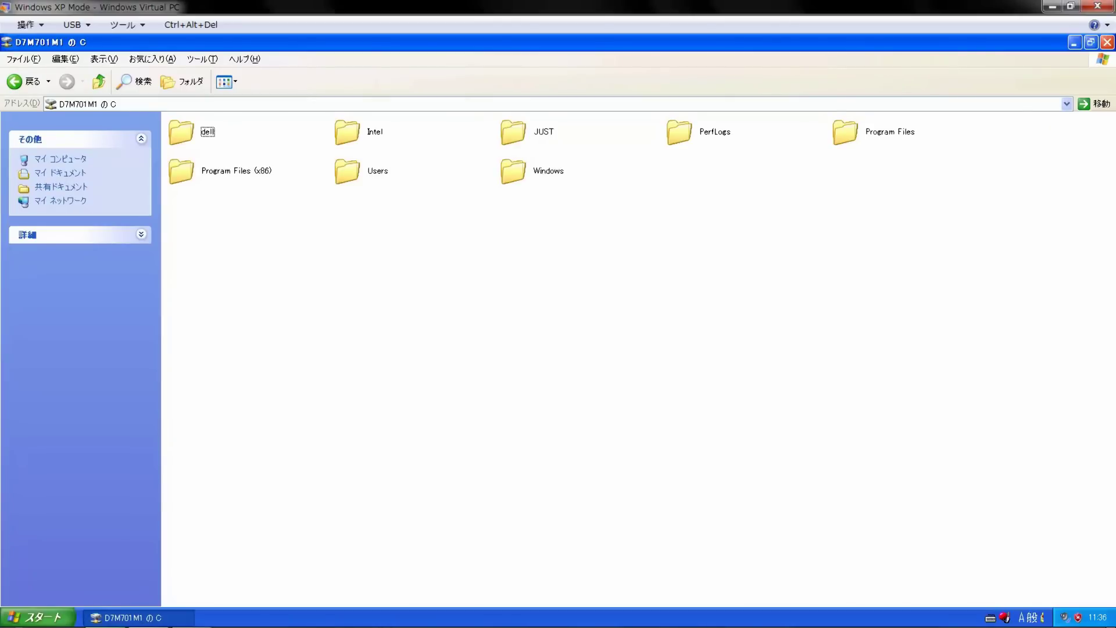
# Look inside the host C drive's Program Files (x86) and Program Files folders, returning to the drive root each time
pyautogui.press('Down')
pyautogui.press('Return')
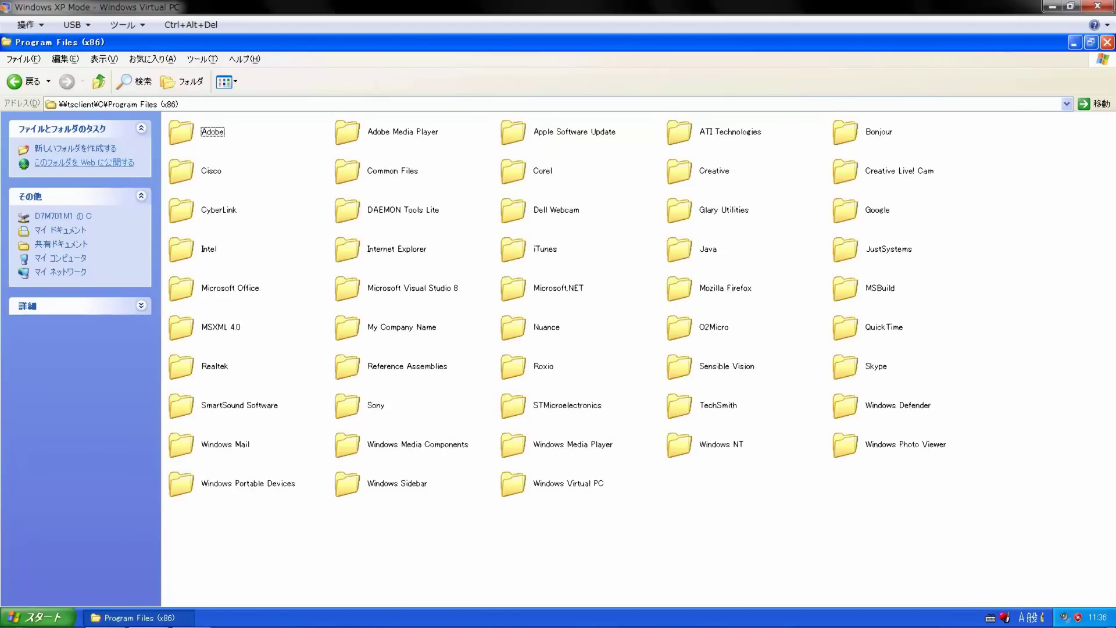
pyautogui.press('BackSpace')
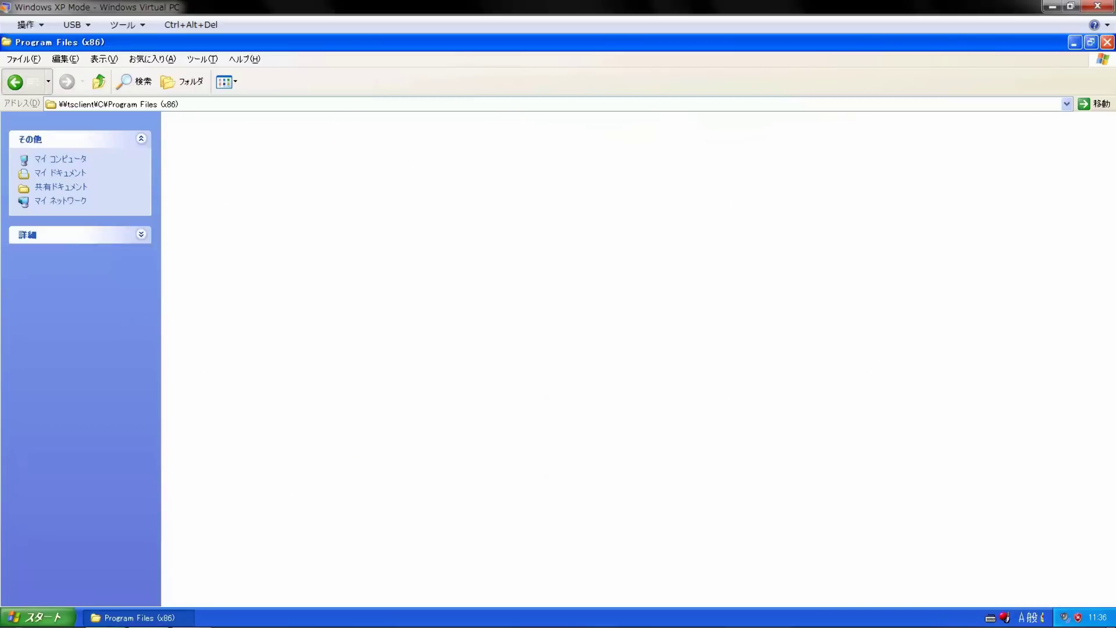
pyautogui.doubleClick(890, 131)
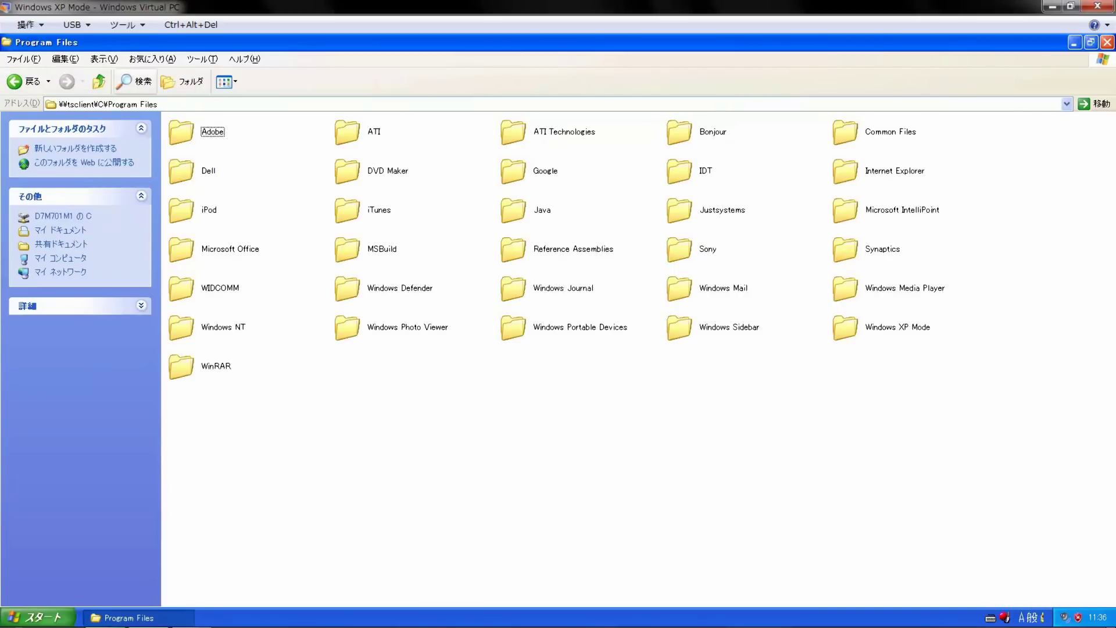
pyautogui.click(24, 81)
# Browse the host C drive's Users folder, then close the Explorer window to reveal the XP desktop
pyautogui.press('Down')
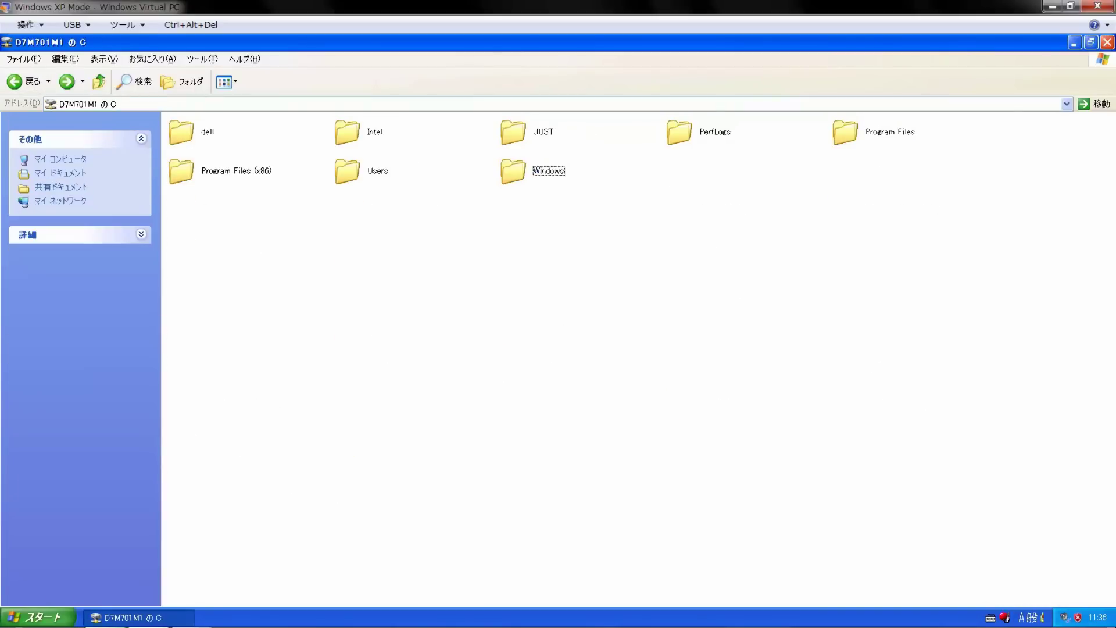
pyautogui.press('Left')
pyautogui.press('Return')
pyautogui.press('Return')
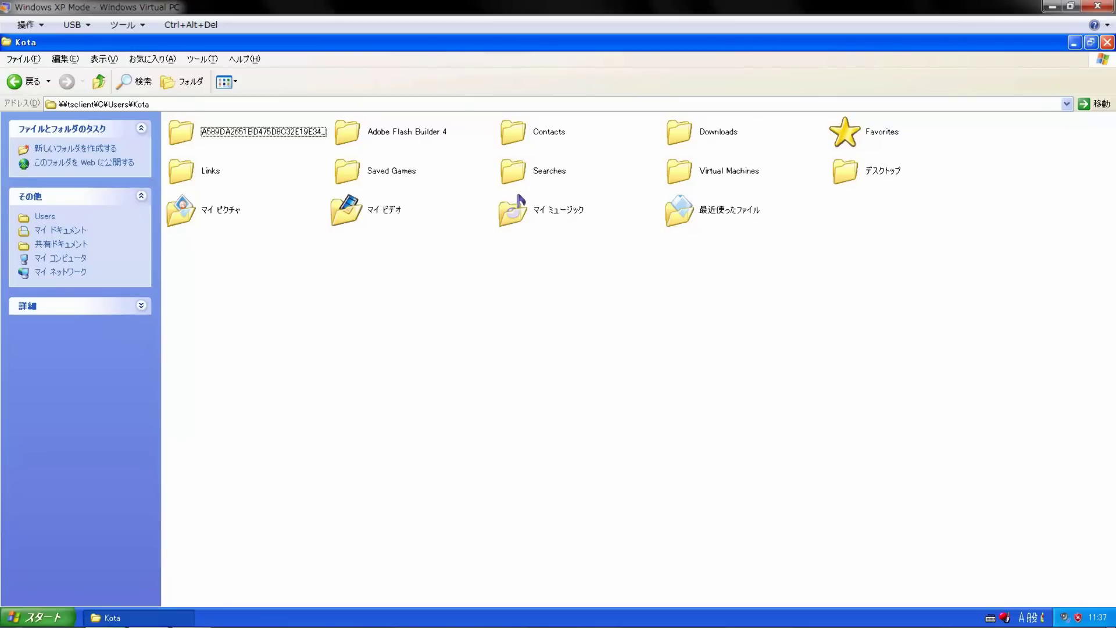
pyautogui.click(1107, 43)
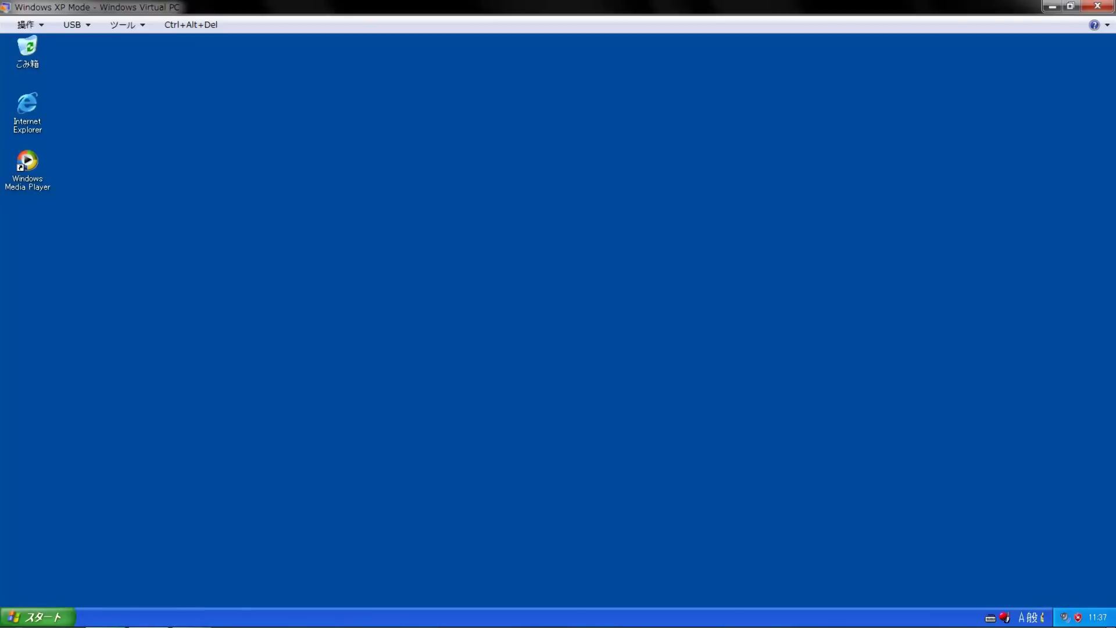